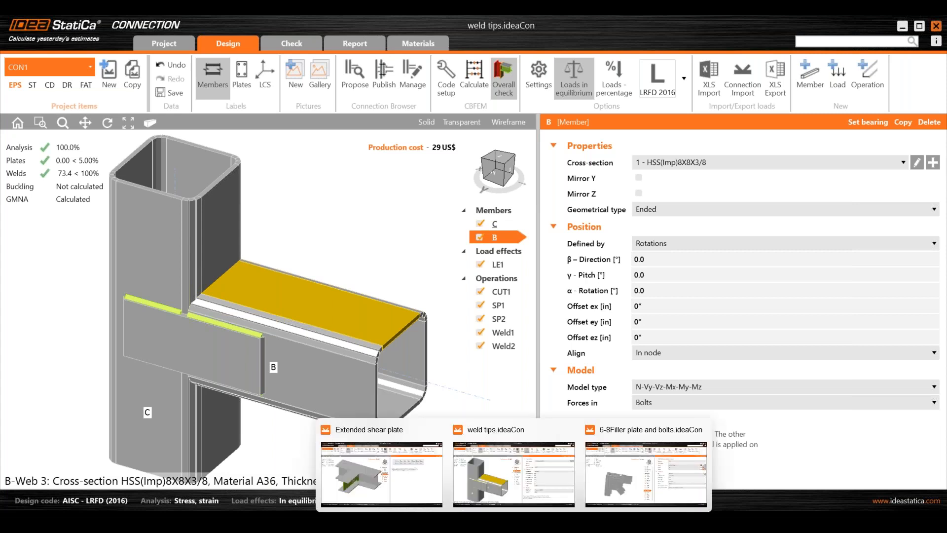
# - Switch to the 6-8Filler plate and bolts project and select member M2
pyautogui.click(648, 458)
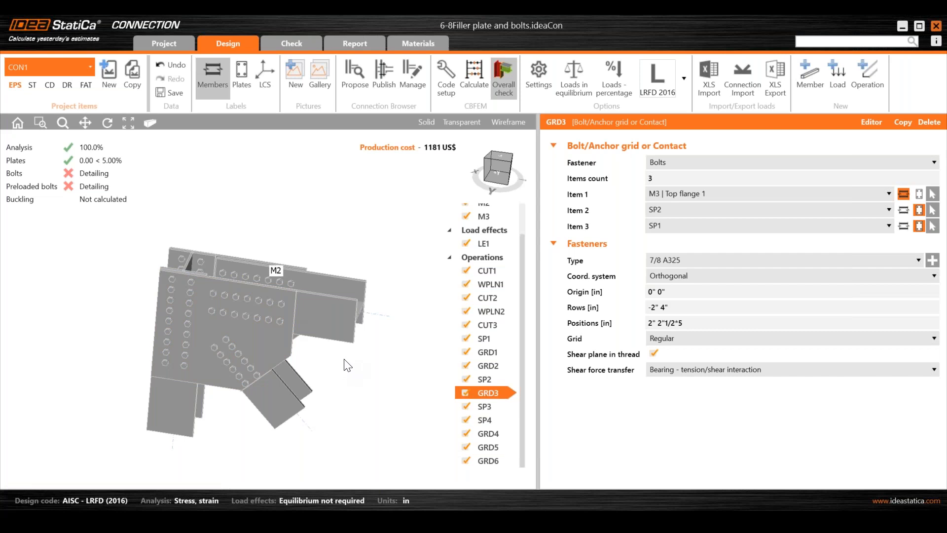
pyautogui.scroll(1, 501, 280)
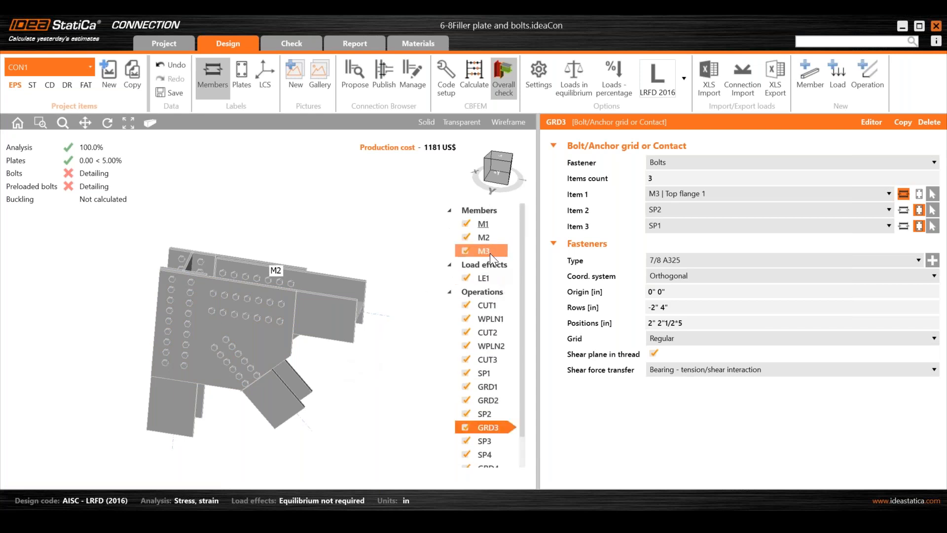
pyautogui.click(484, 238)
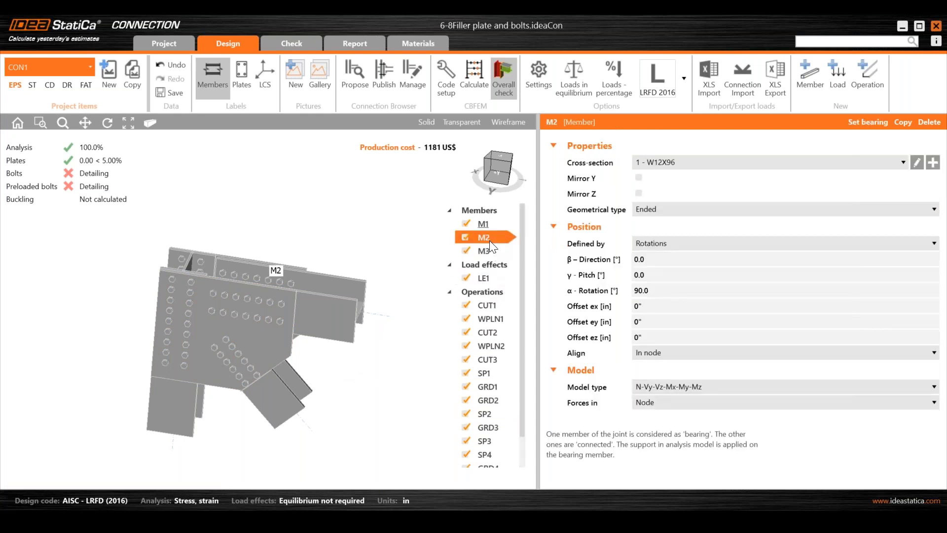
# - Look through the alignment options of member M2 and rotate the model to view the connection
pyautogui.click(653, 354)
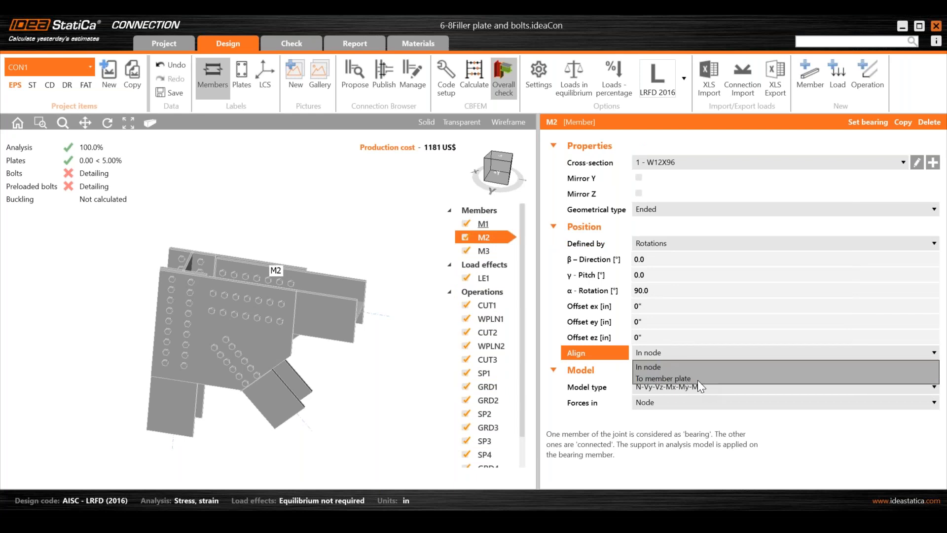
pyautogui.click(389, 377)
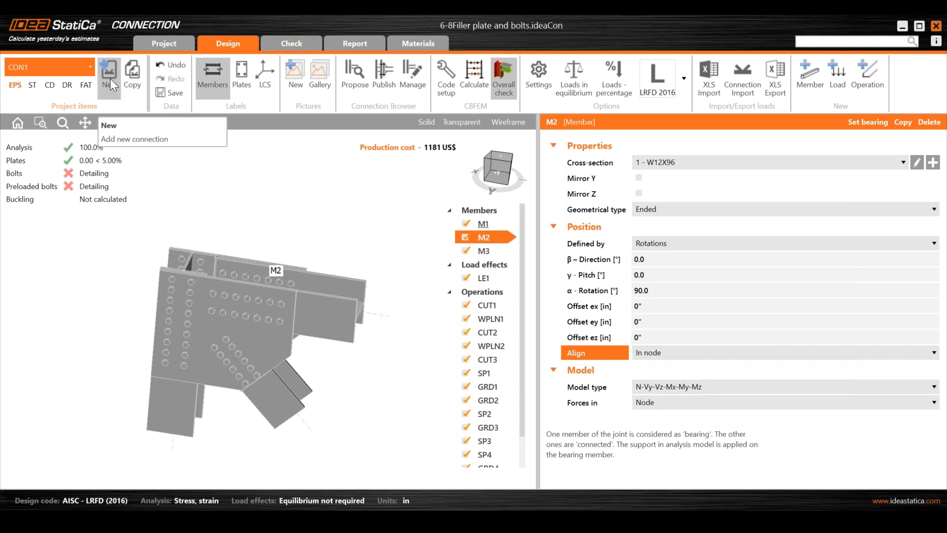
pyautogui.click(382, 361)
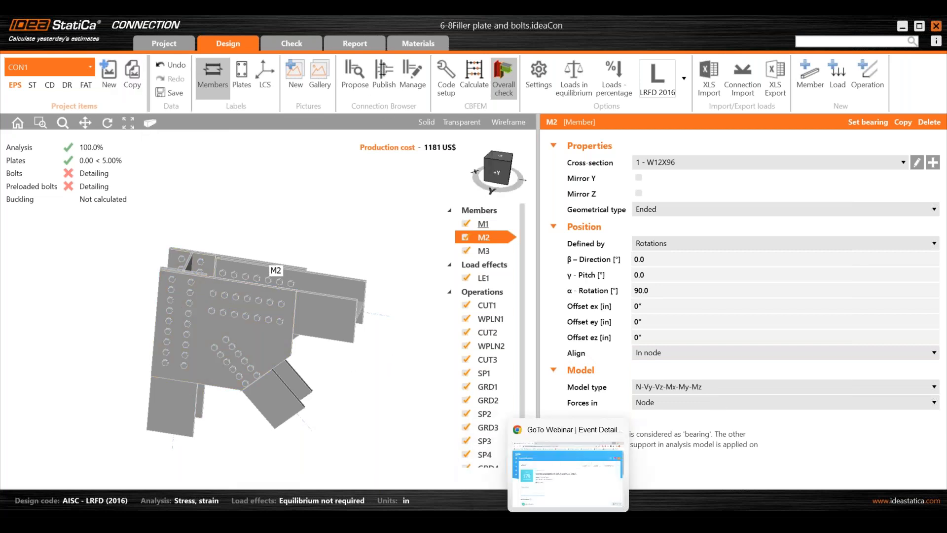
pyautogui.scroll(-1, 466, 363)
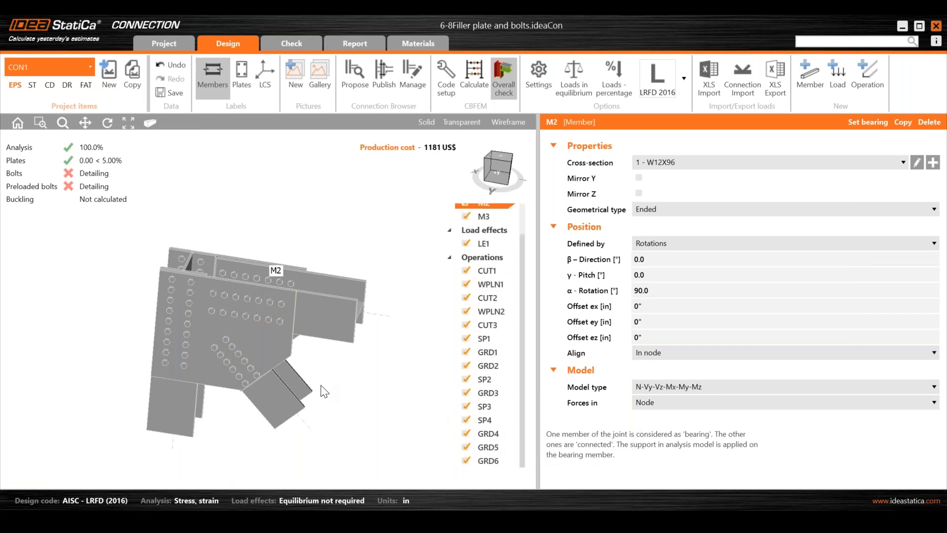
pyautogui.moveTo(318, 385); pyautogui.dragTo(297, 360, button='middle')
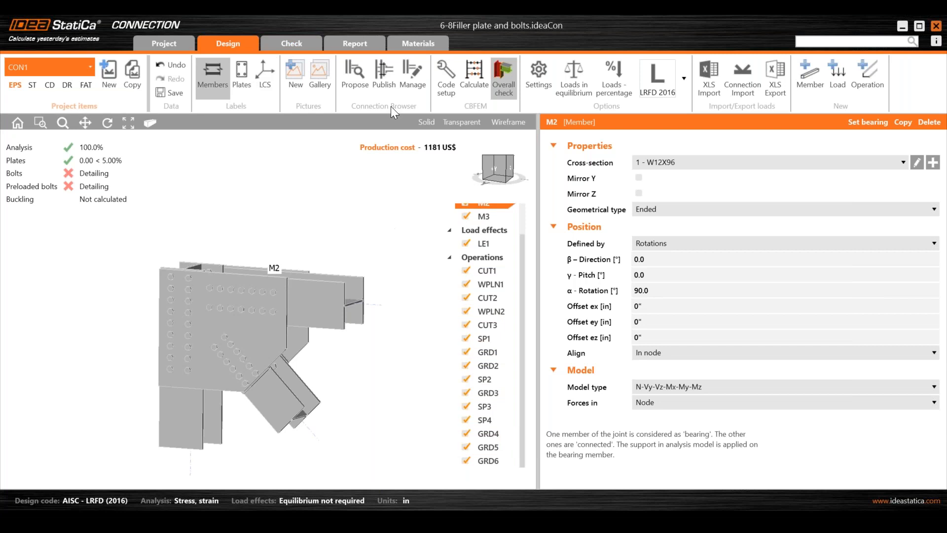
# - Open the check results and review the bolt checks table
pyautogui.click(279, 45)
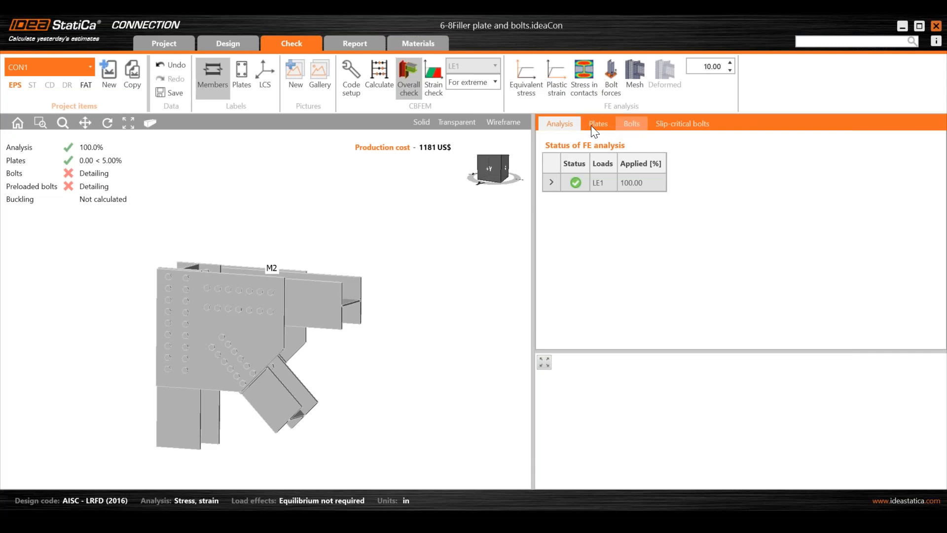
pyautogui.click(636, 123)
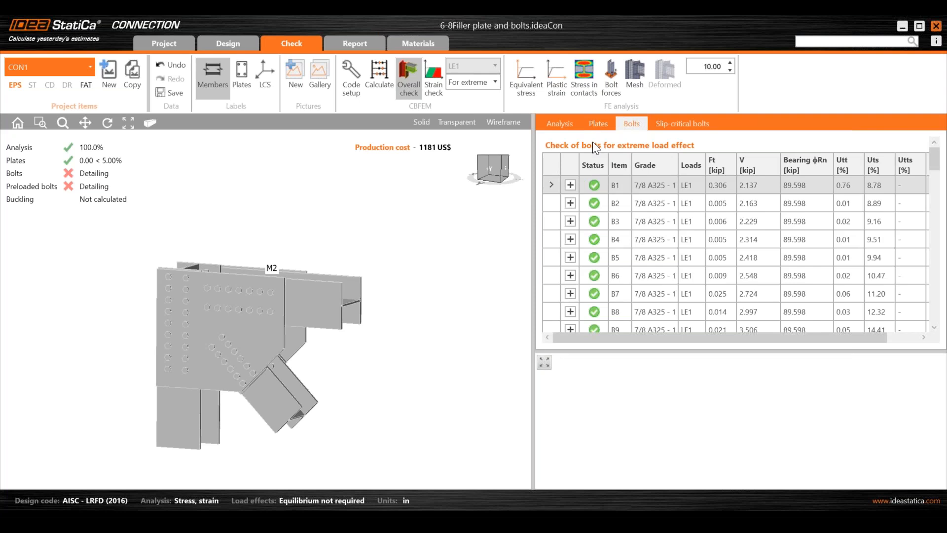
pyautogui.moveTo(514, 523)
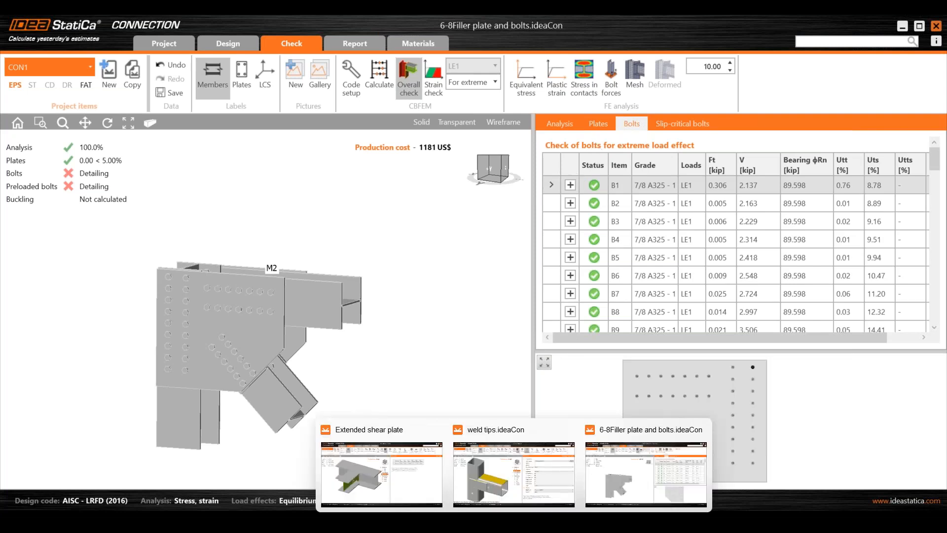
# - Switch to the weld tips project and select the SP1 doubler plate on the beam
pyautogui.click(504, 475)
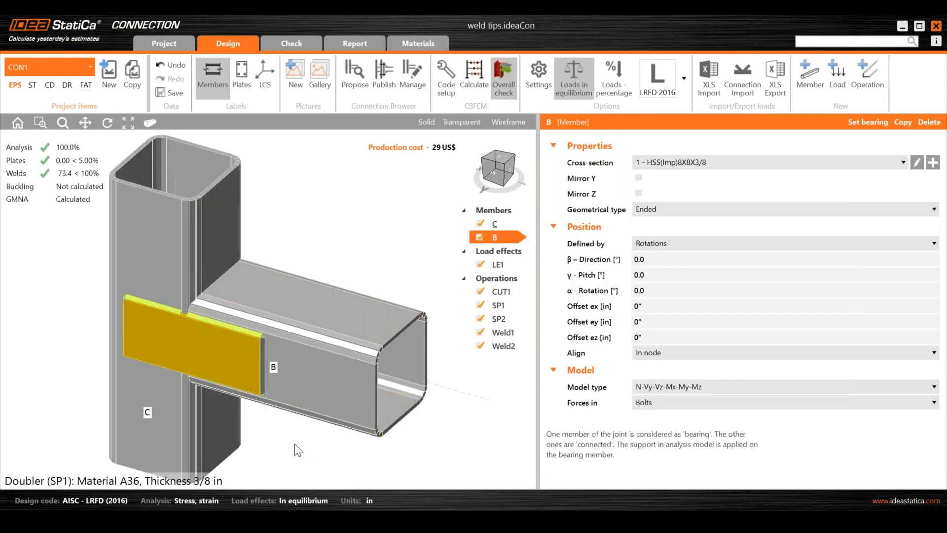
pyautogui.click(253, 333)
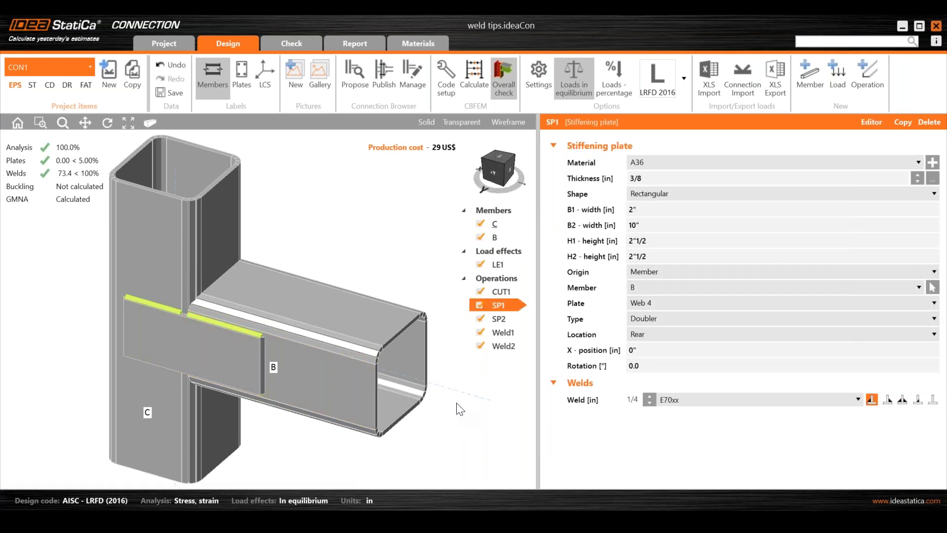
# - Inspect the A325 bolt grade and the 5/8 A325 bolt assembly in the materials list, returning to design
pyautogui.click(431, 47)
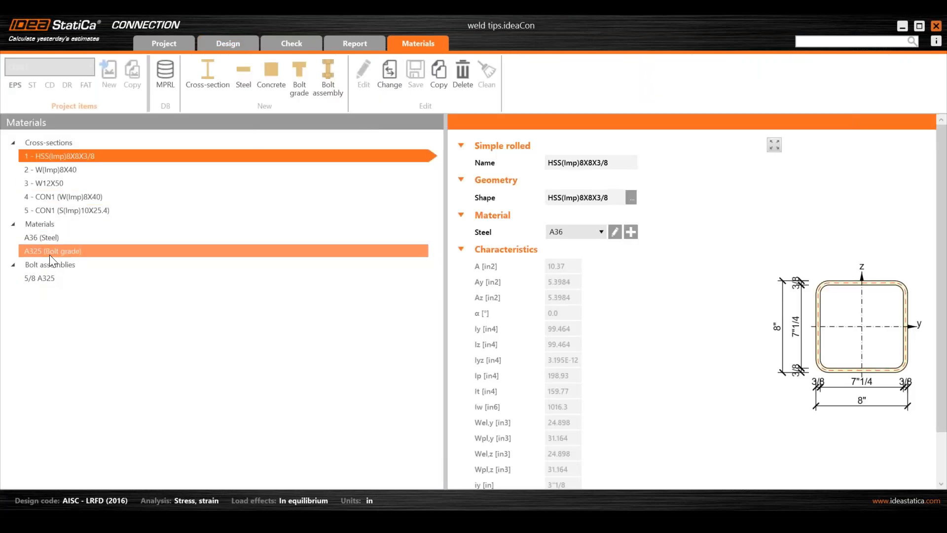
pyautogui.click(49, 253)
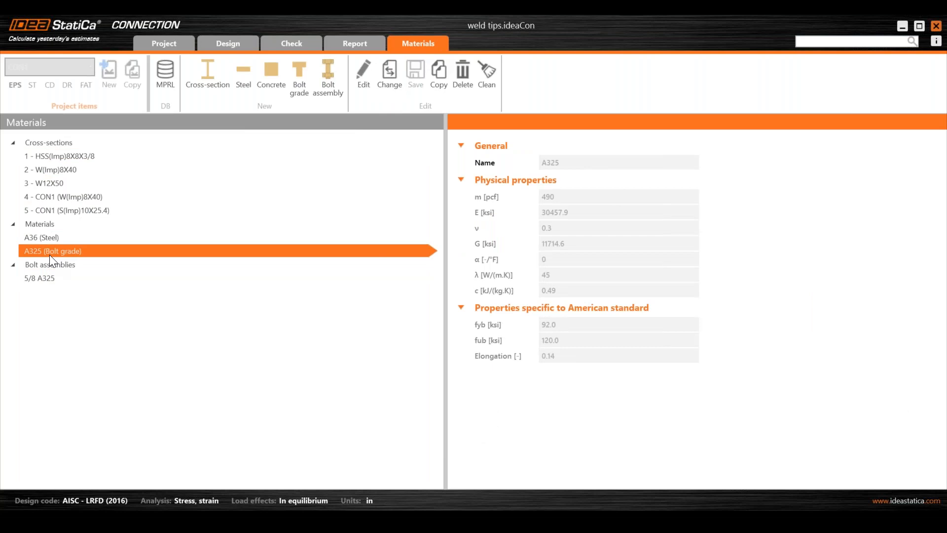
pyautogui.click(37, 277)
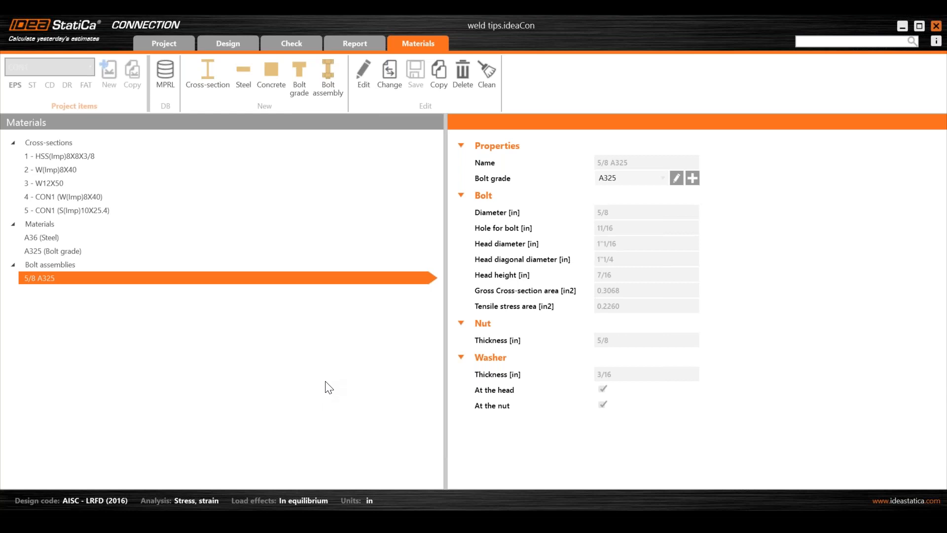
pyautogui.click(224, 46)
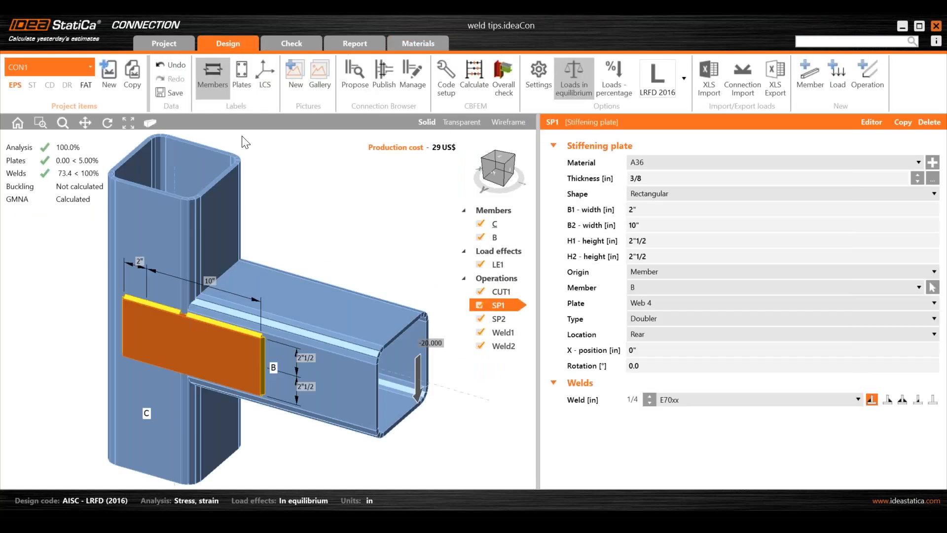
# - Switch back to the 6-8Filler plate and bolts project and select bolt grid GRD4
pyautogui.moveTo(513, 522)
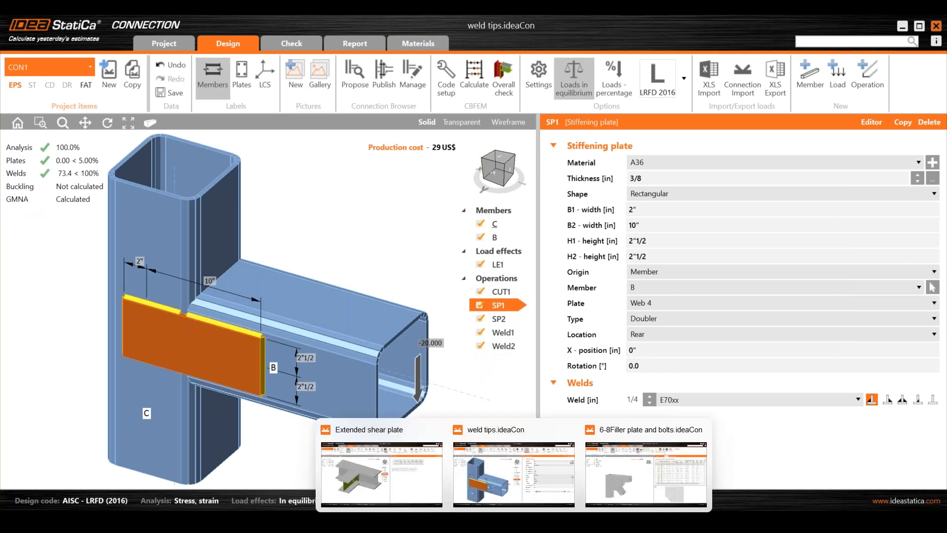
pyautogui.click(629, 476)
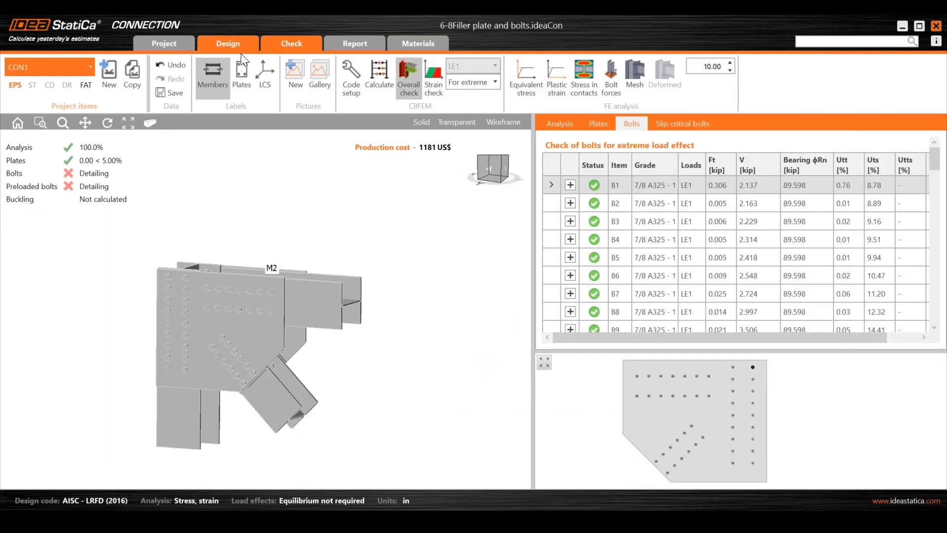
pyautogui.click(221, 43)
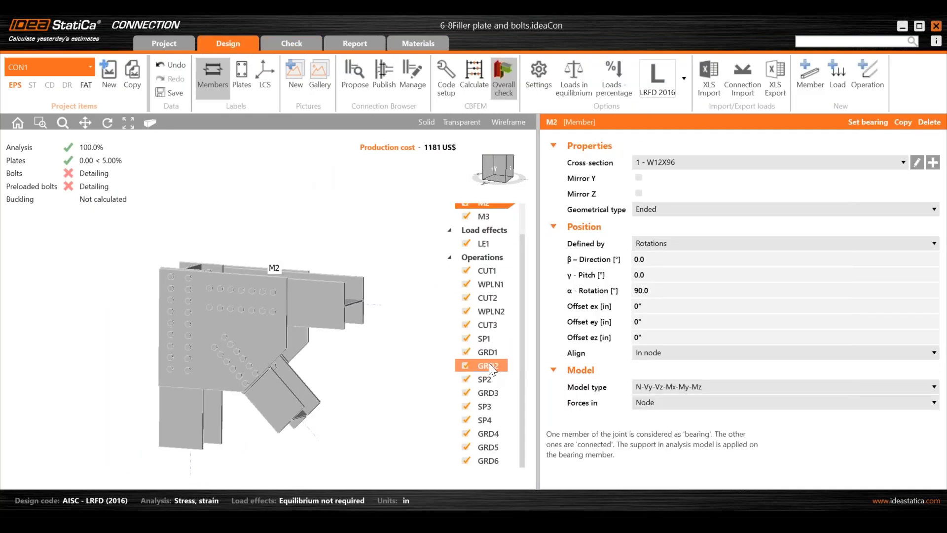
pyautogui.click(490, 433)
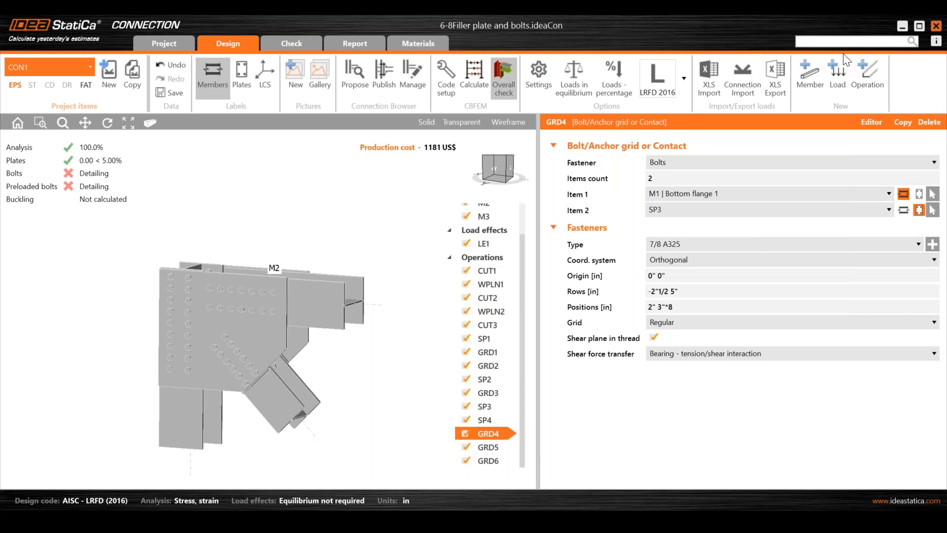
# - Switch to the Q&A presentation slide
pyautogui.moveTo(514, 522)
pyautogui.moveTo(439, 522)
pyautogui.click(440, 481)
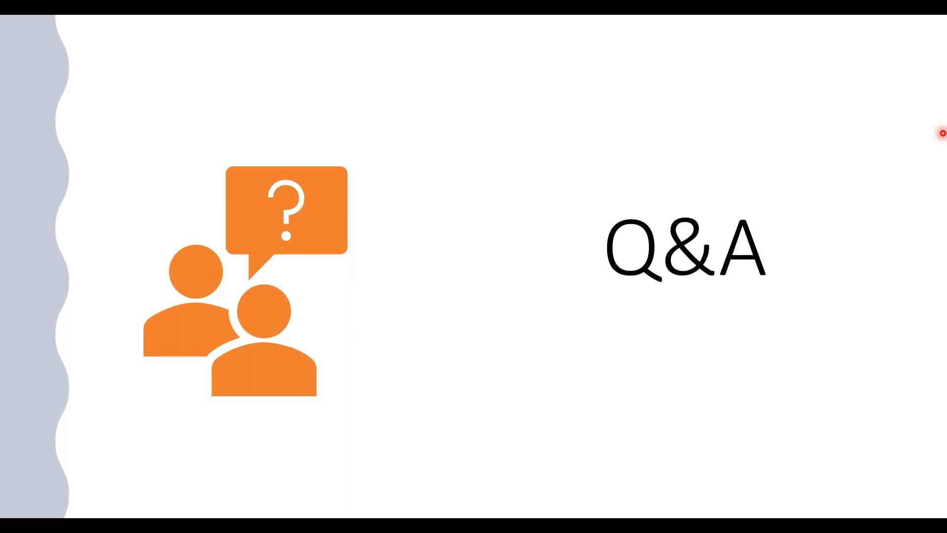
# - Bring up the browser window with the CISC component-check article and maximize it
pyautogui.moveTo(943, 133); pyautogui.dragTo(376, 205)
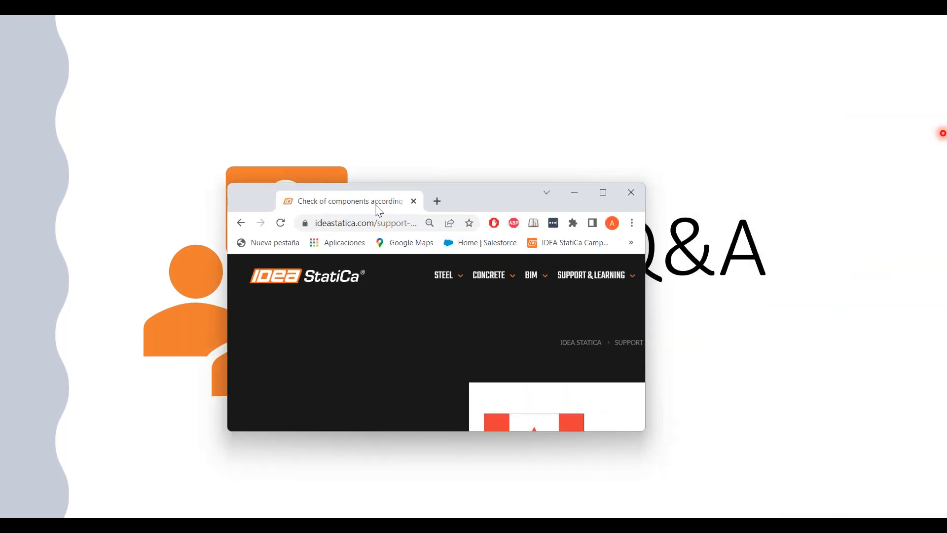
pyautogui.click(604, 199)
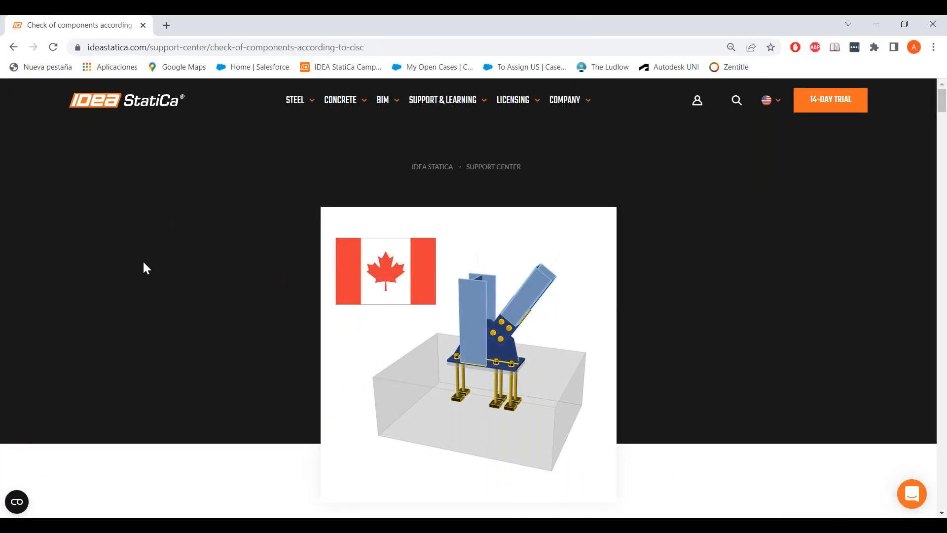
# - Read through the article's sections on plate, weld, bolt, detailing and anchor checks according to CISC
pyautogui.scroll(-5, 190, 317)
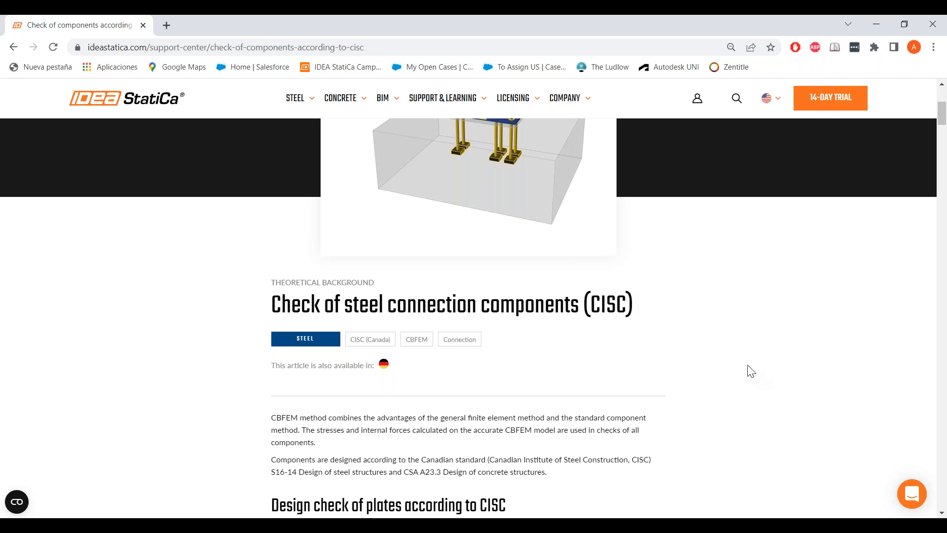
pyautogui.scroll(-6, 750, 370)
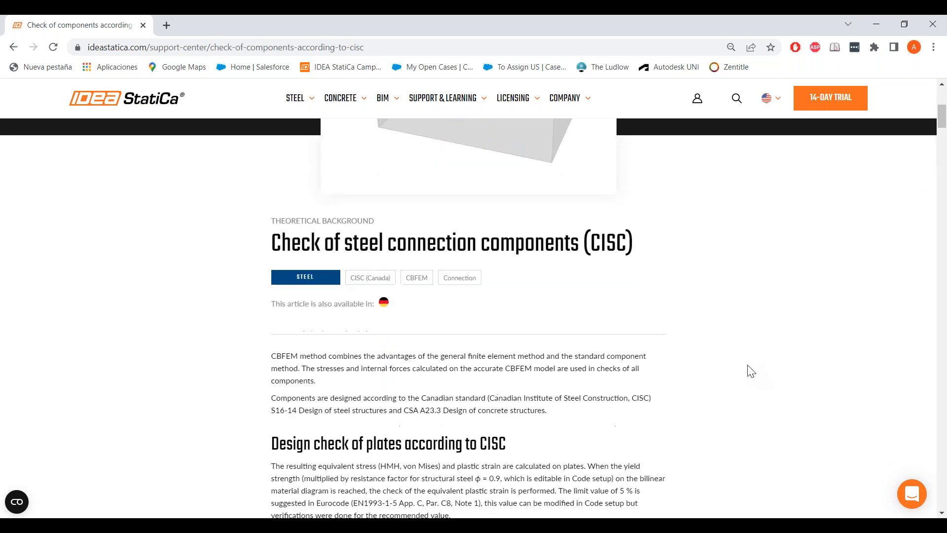
pyautogui.scroll(-12, 748, 368)
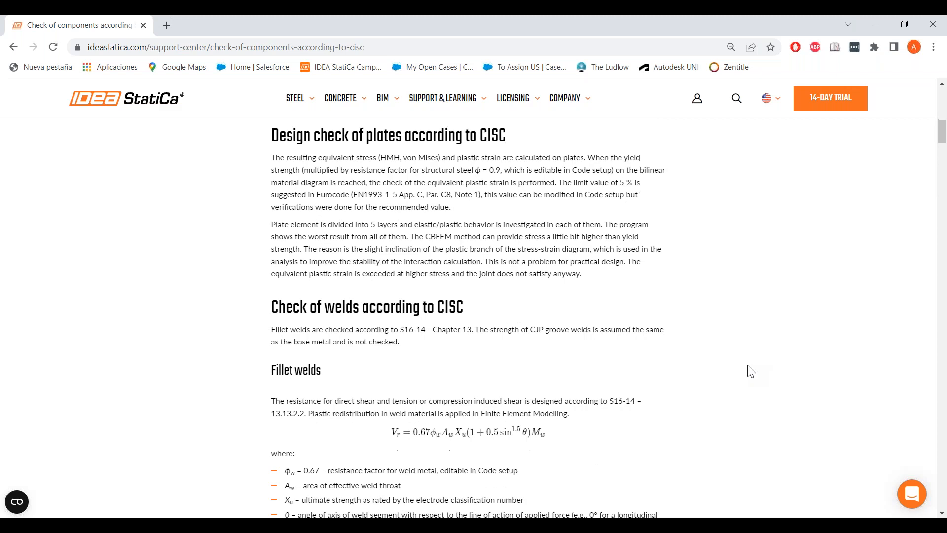
pyautogui.scroll(-11, 719, 360)
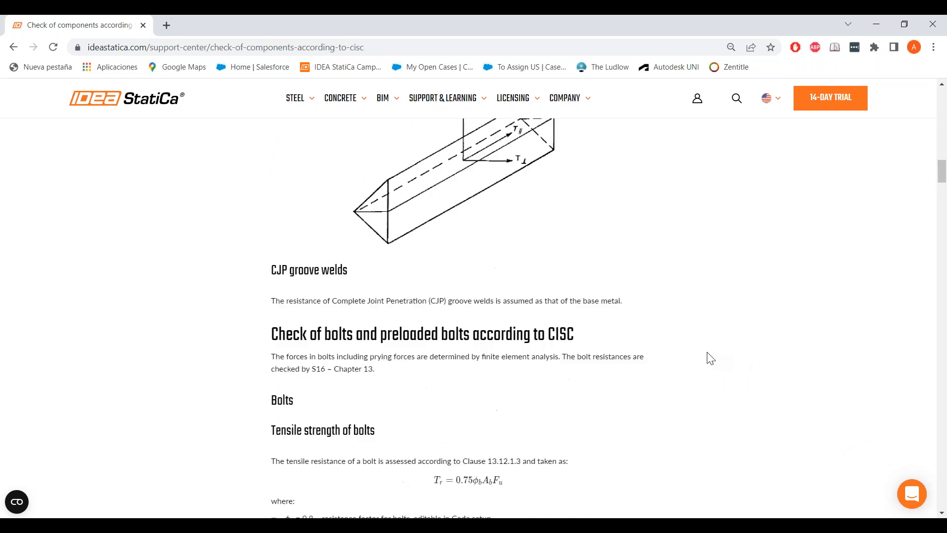
pyautogui.scroll(-9, 710, 357)
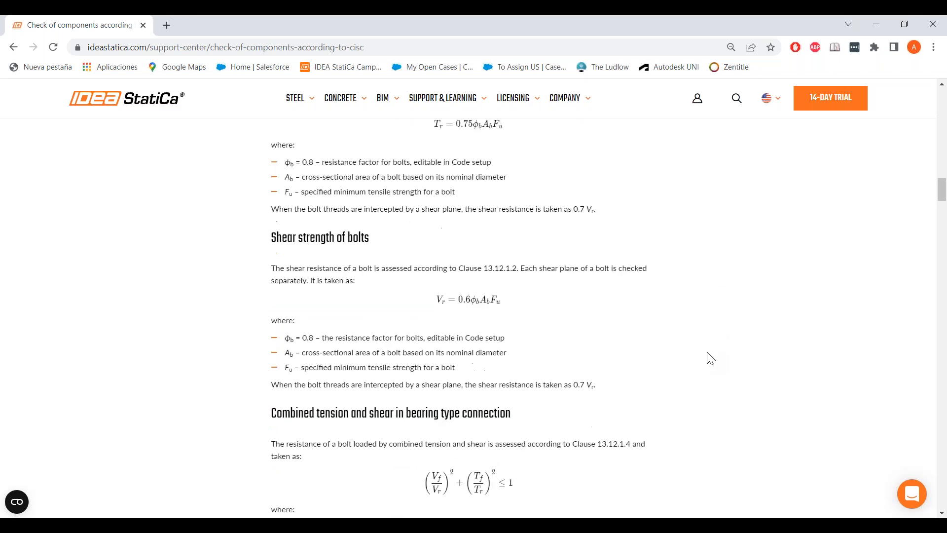
pyautogui.scroll(-13, 710, 358)
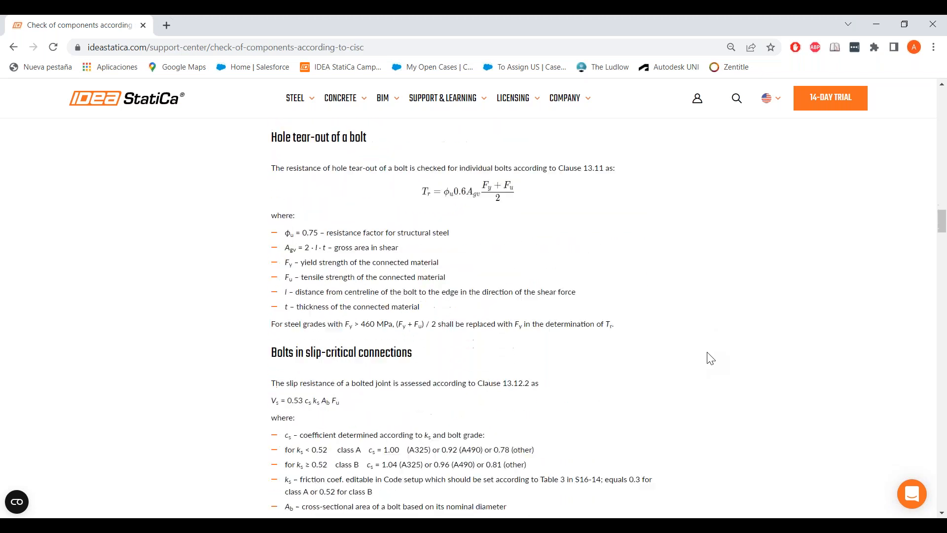
pyautogui.scroll(-2, 710, 359)
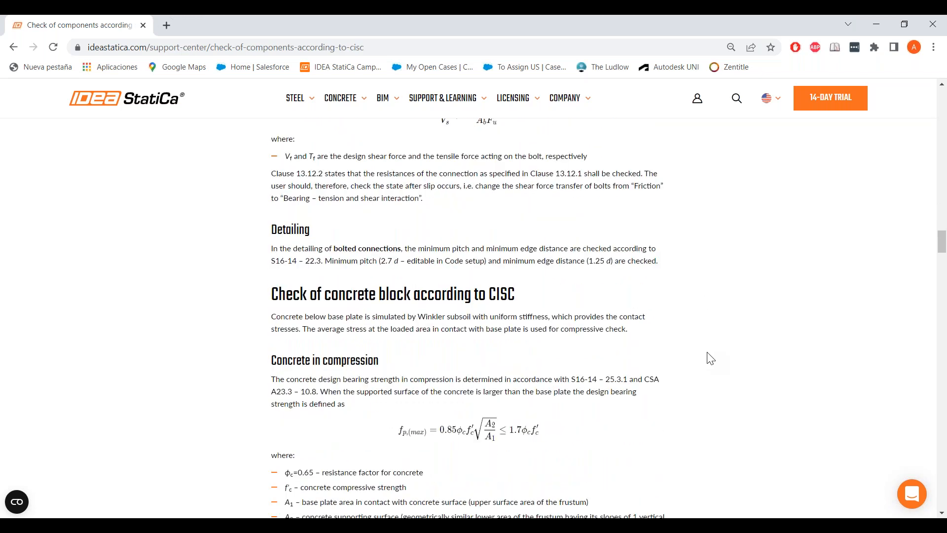
pyautogui.moveTo(508, 248); pyautogui.dragTo(524, 261)
pyautogui.click(526, 259)
pyautogui.scroll(-10, 263, 251)
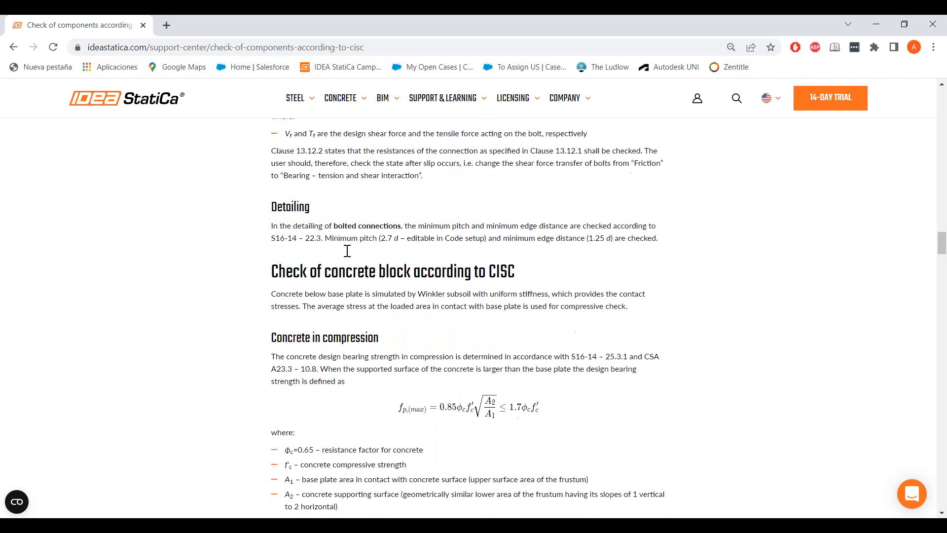
pyautogui.scroll(-15, 347, 251)
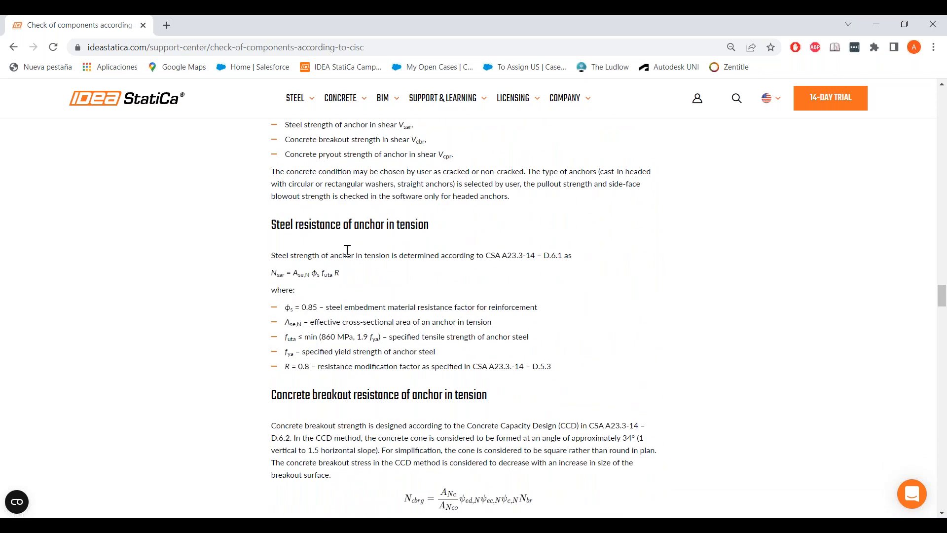
pyautogui.scroll(-20, 347, 250)
pyautogui.scroll(-12, 348, 251)
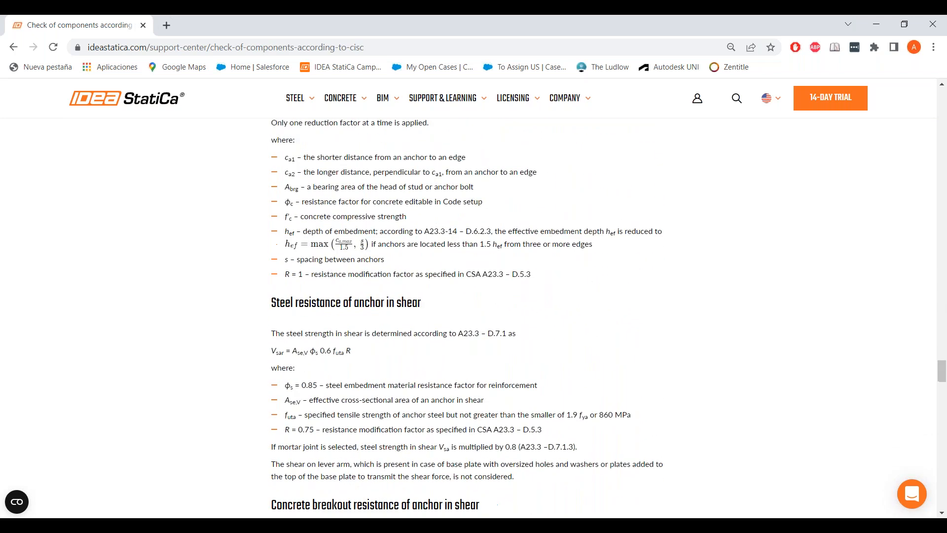
pyautogui.scroll(-6, 347, 251)
pyautogui.scroll(-19, 347, 251)
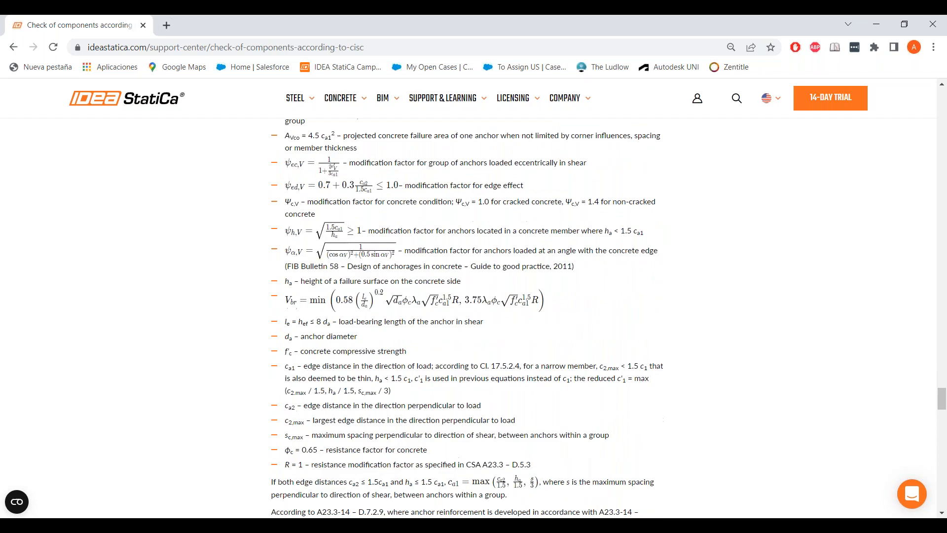
# - Scroll through the remaining joint classification and capacity design sections at the end of the CISC article
pyautogui.scroll(-16, 347, 251)
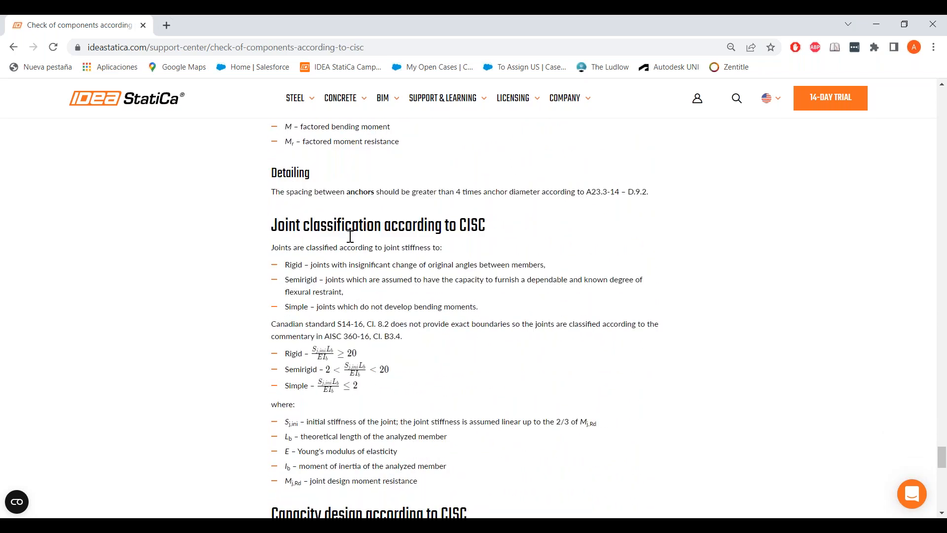
pyautogui.scroll(-8, 459, 240)
pyautogui.scroll(-5, 459, 240)
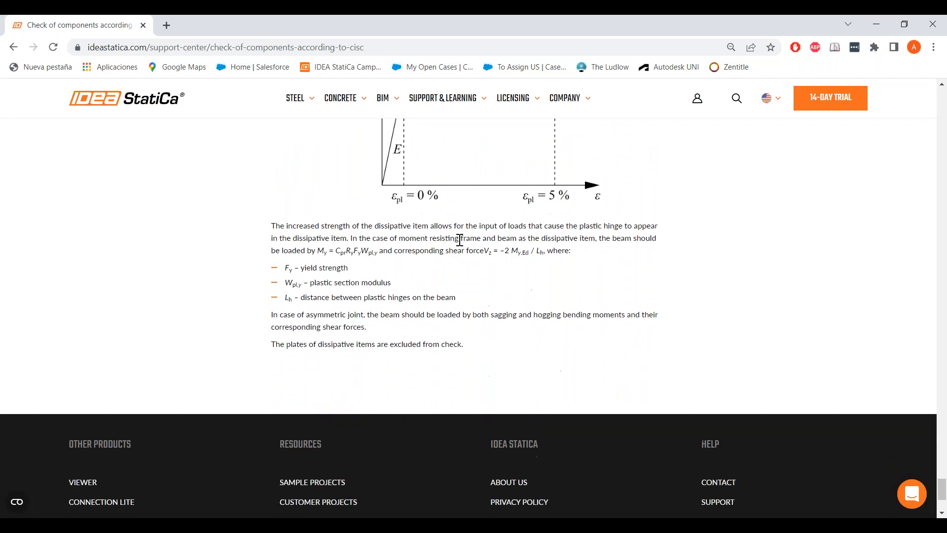
pyautogui.scroll(1, 419, 148)
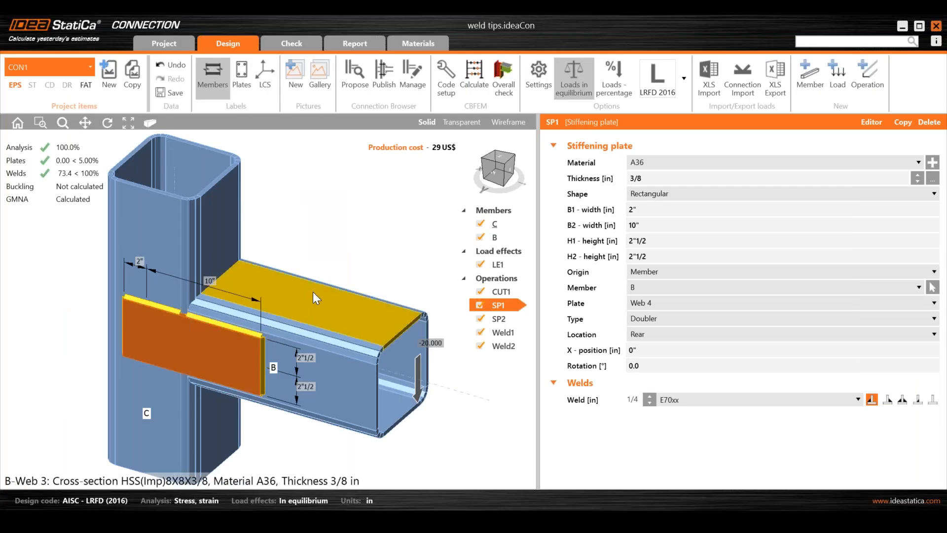
# - In the weld tips project, set beam member B's Forces in option to Position
pyautogui.click(496, 238)
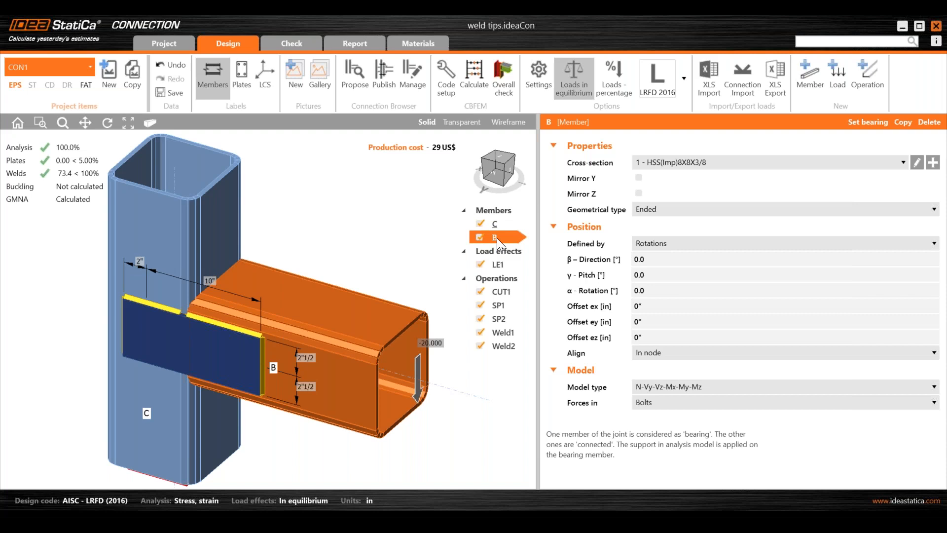
pyautogui.click(517, 125)
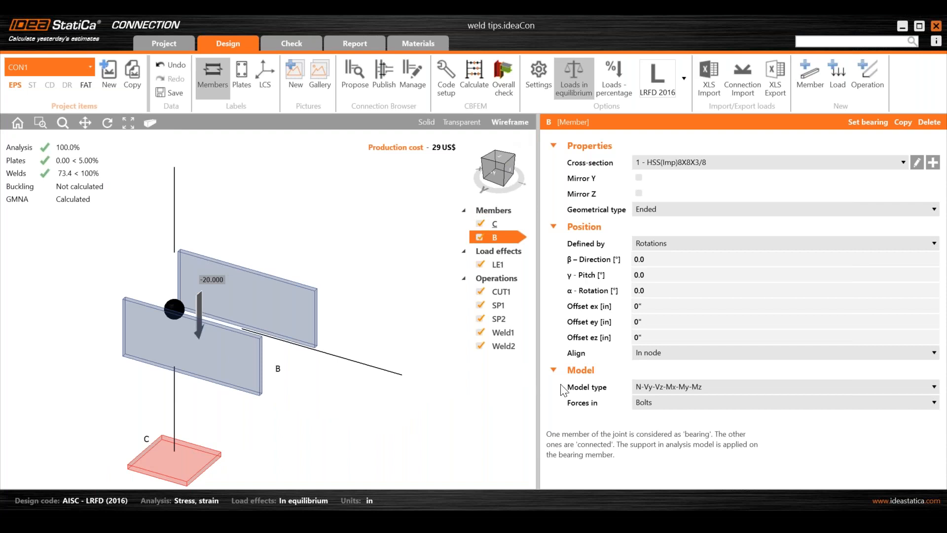
pyautogui.moveTo(581, 407)
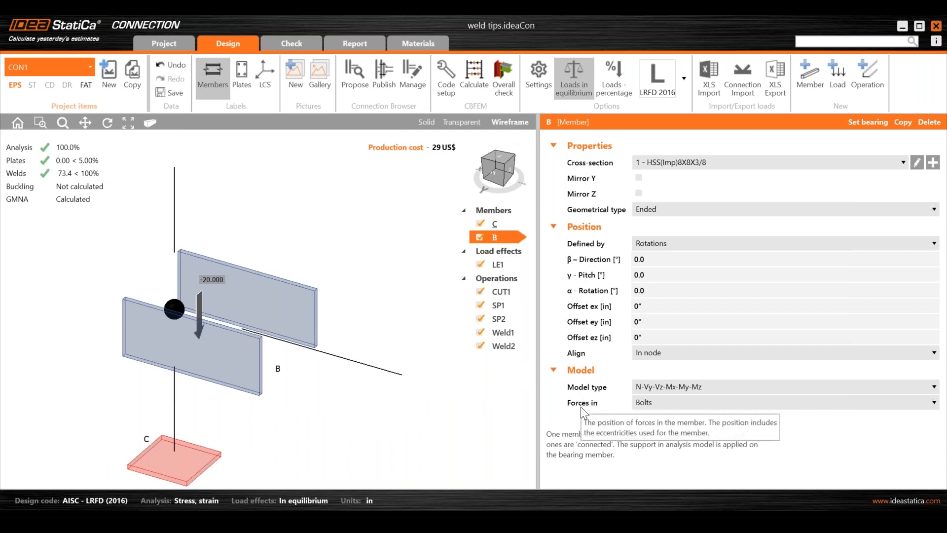
pyautogui.click(645, 405)
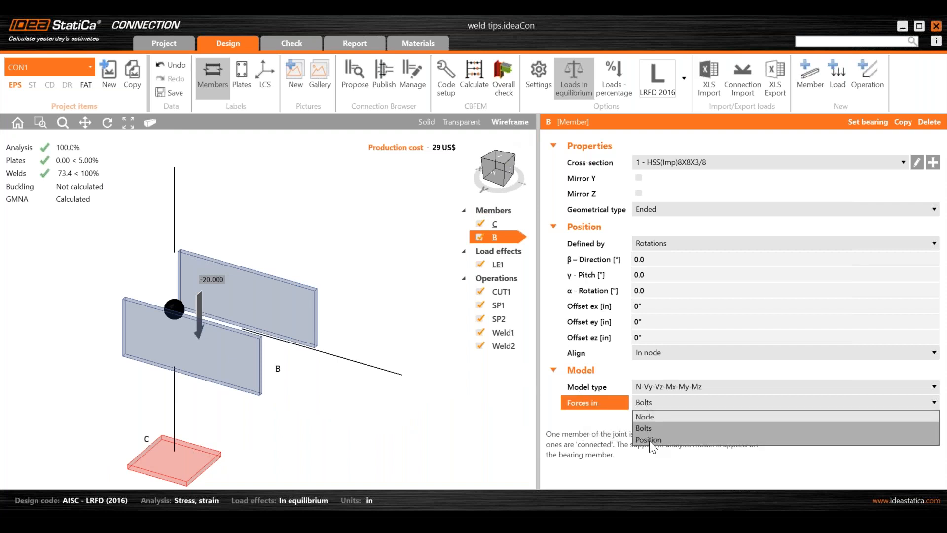
pyautogui.click(649, 439)
pyautogui.moveTo(575, 405)
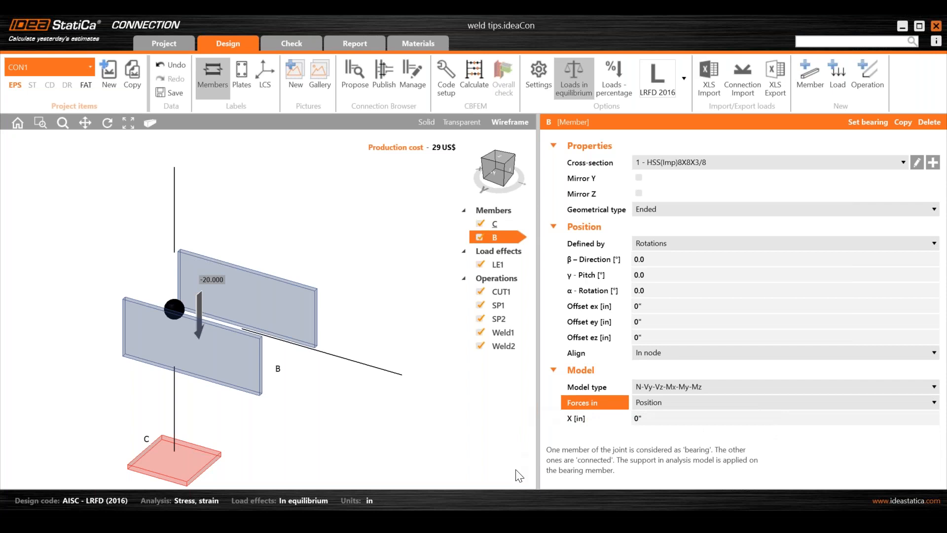
# - Switch to the Extended shear plate project and add a lateral-torsional restraint operation on M2's top flange
pyautogui.moveTo(513, 520)
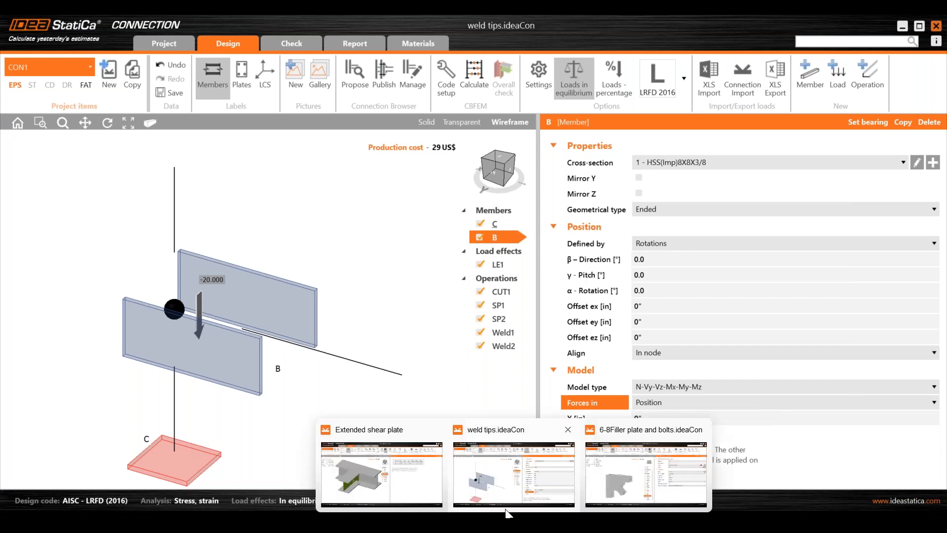
pyautogui.click(389, 466)
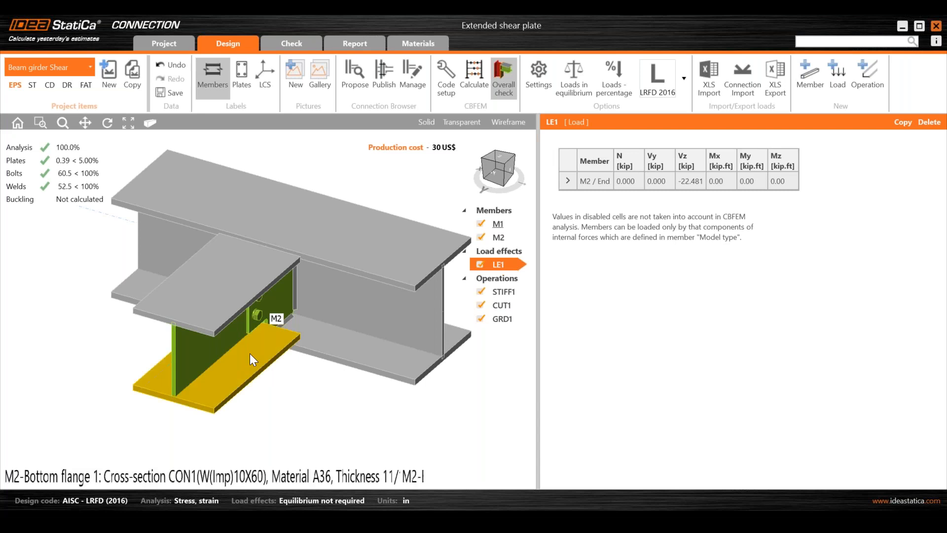
pyautogui.click(856, 85)
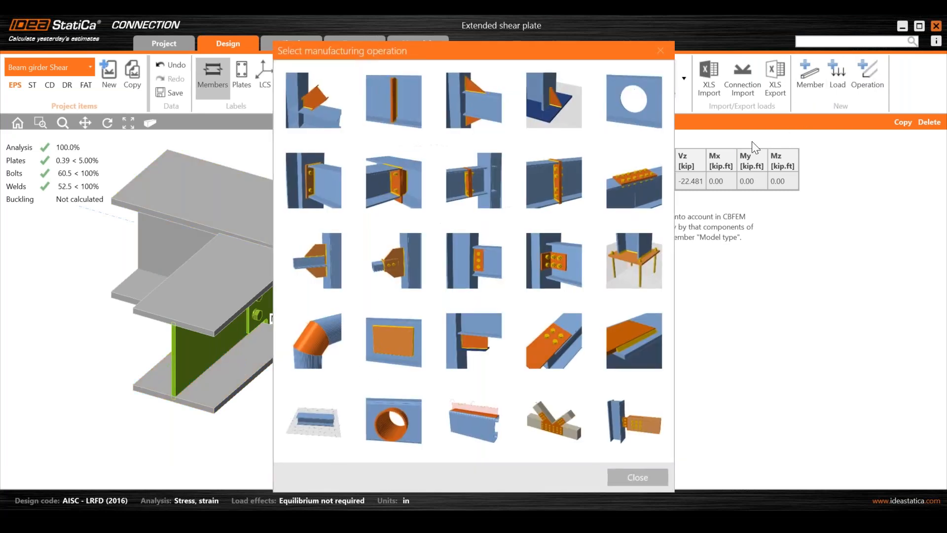
pyautogui.click(483, 418)
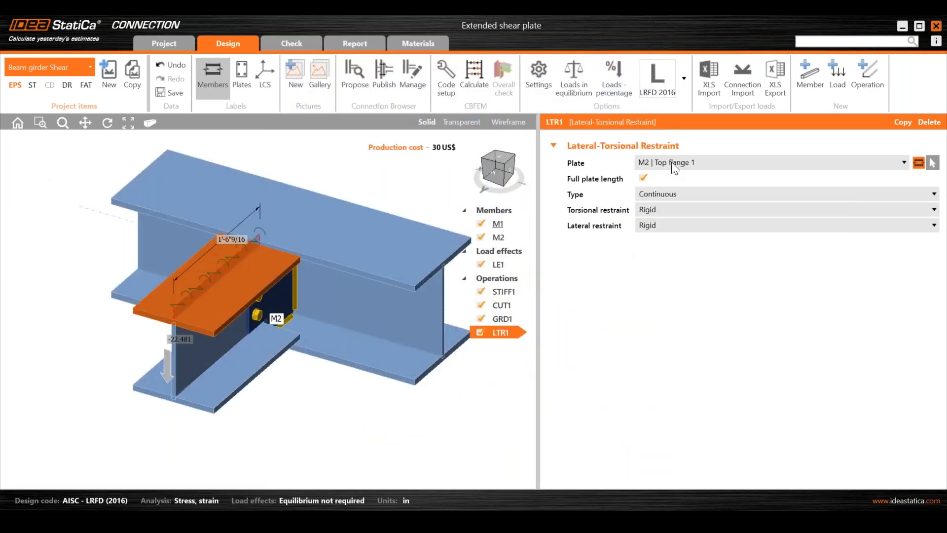
# - Orbit the Extended shear plate model and open the context menus of members M2 and M1 to review their options
pyautogui.moveTo(316, 428); pyautogui.dragTo(289, 399, button='right')
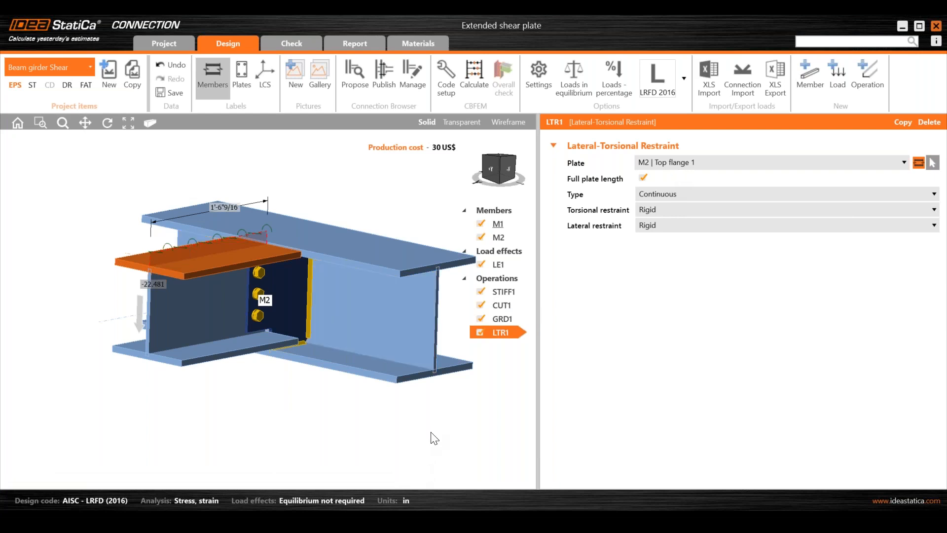
pyautogui.moveTo(422, 439); pyautogui.dragTo(411, 440, button='right')
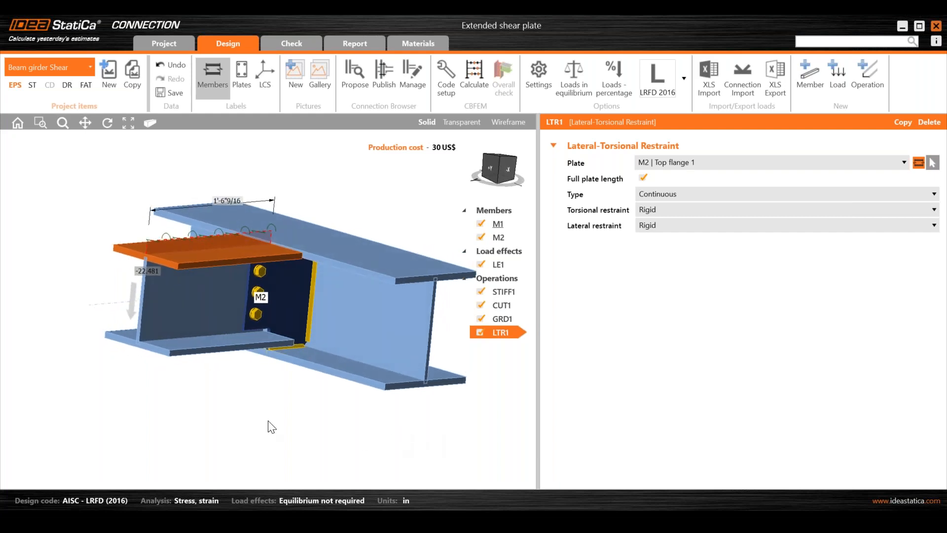
pyautogui.moveTo(256, 415)
pyautogui.mouseDown(button='right')
pyautogui.moveTo(236, 399)
pyautogui.moveTo(249, 393)
pyautogui.moveTo(267, 412)
pyautogui.mouseUp(button='right')
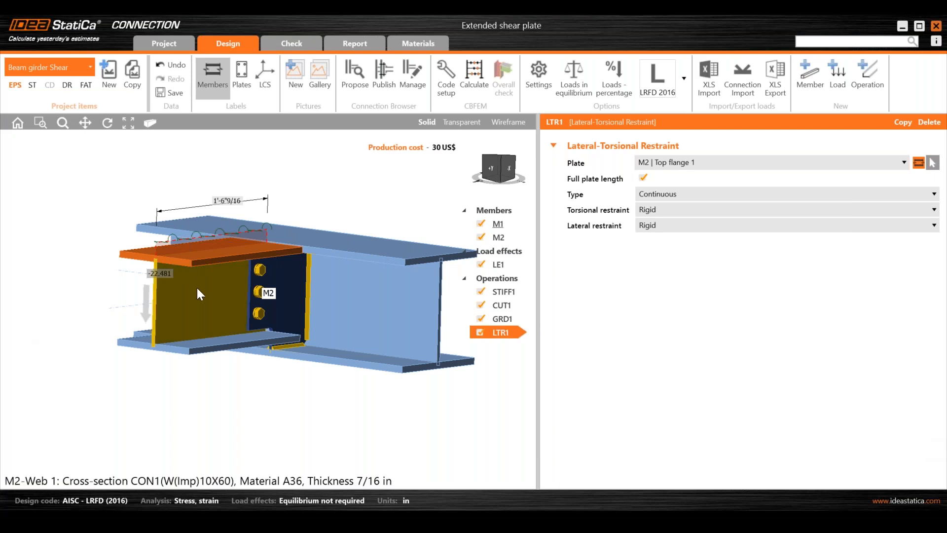
pyautogui.moveTo(338, 306); pyautogui.dragTo(318, 309, button='right')
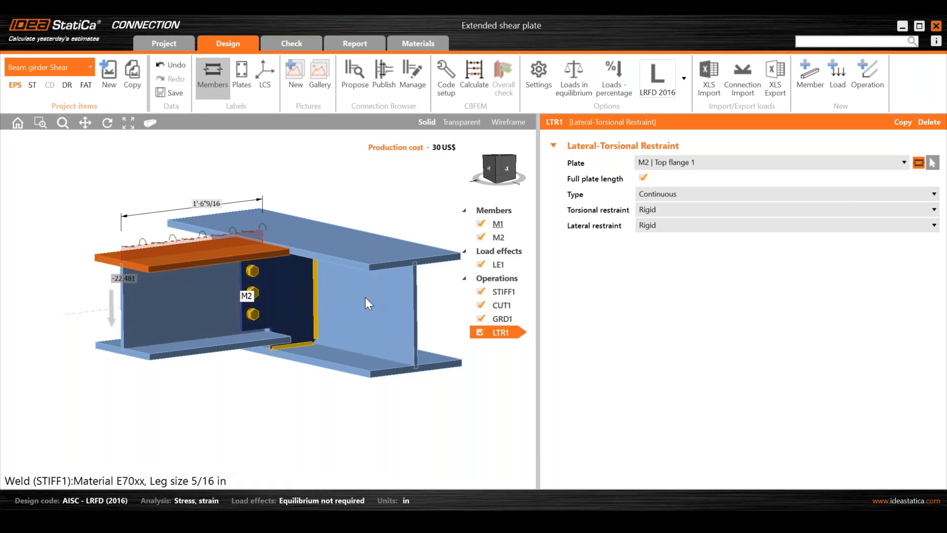
pyautogui.rightClick(217, 296)
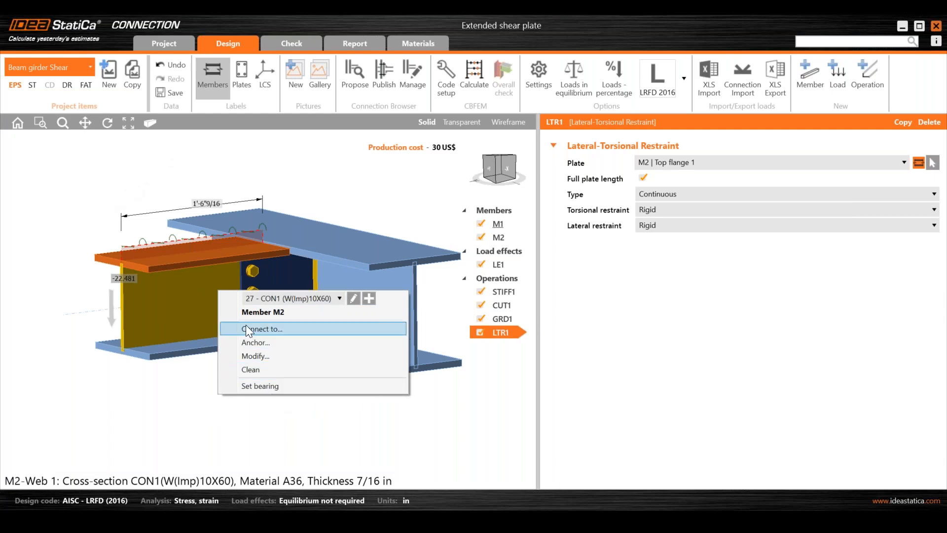
pyautogui.click(194, 419)
pyautogui.moveTo(174, 326); pyautogui.dragTo(354, 322, button='right')
pyautogui.rightClick(354, 322)
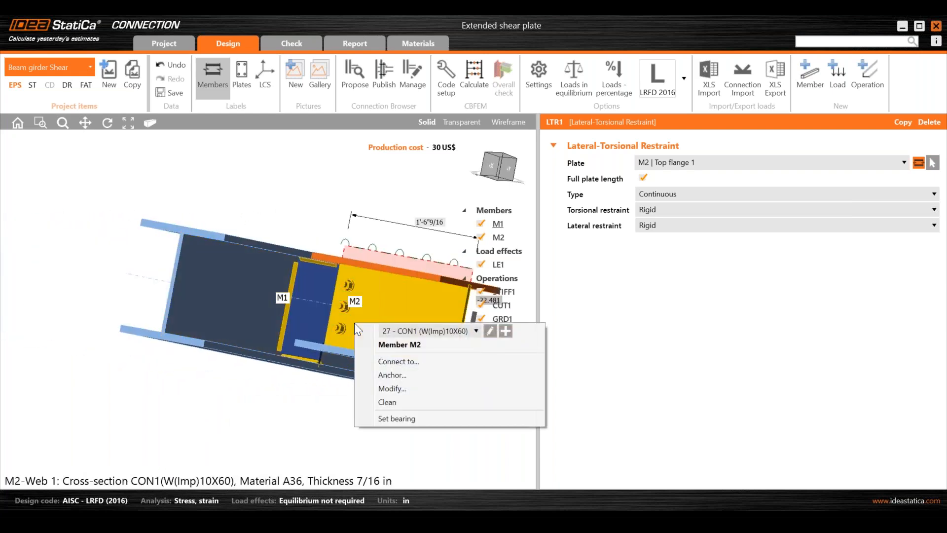
pyautogui.click(321, 136)
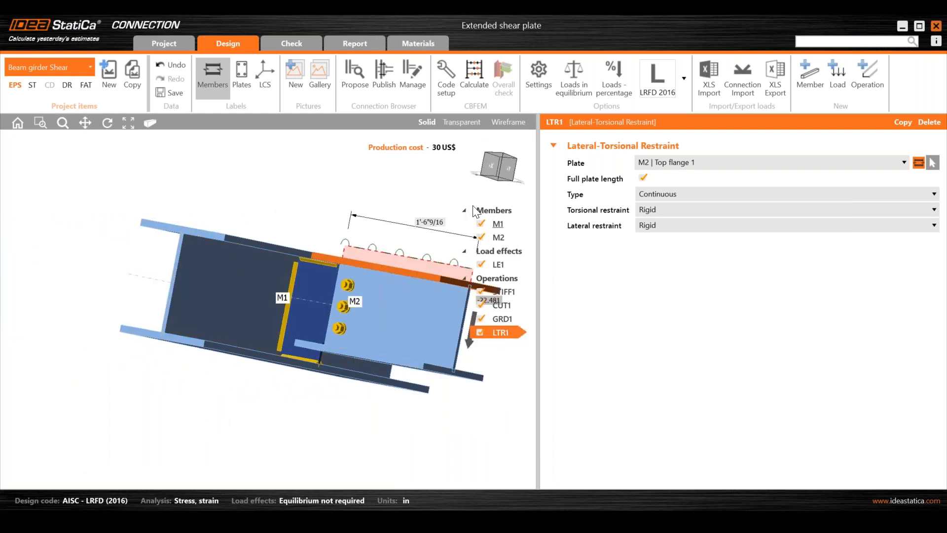
pyautogui.click(507, 296)
pyautogui.click(498, 224)
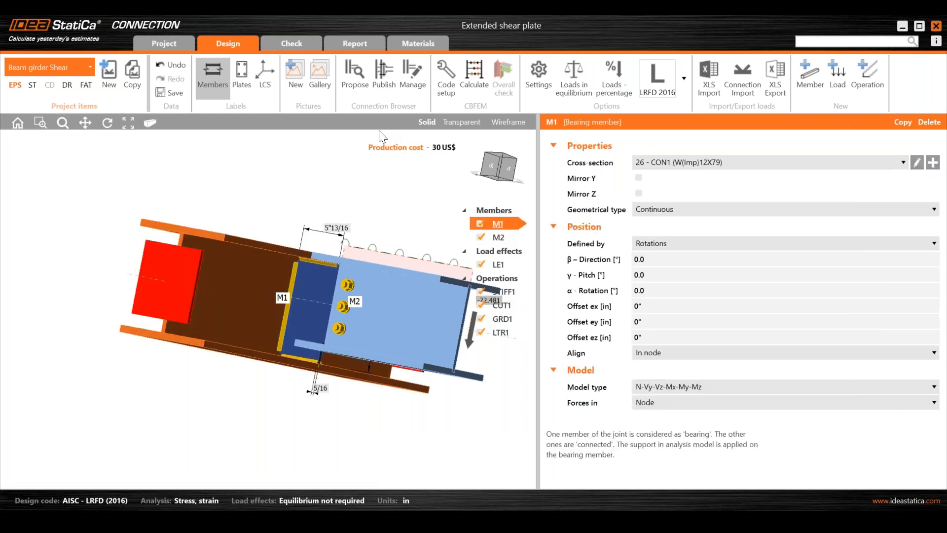
pyautogui.rightClick(238, 300)
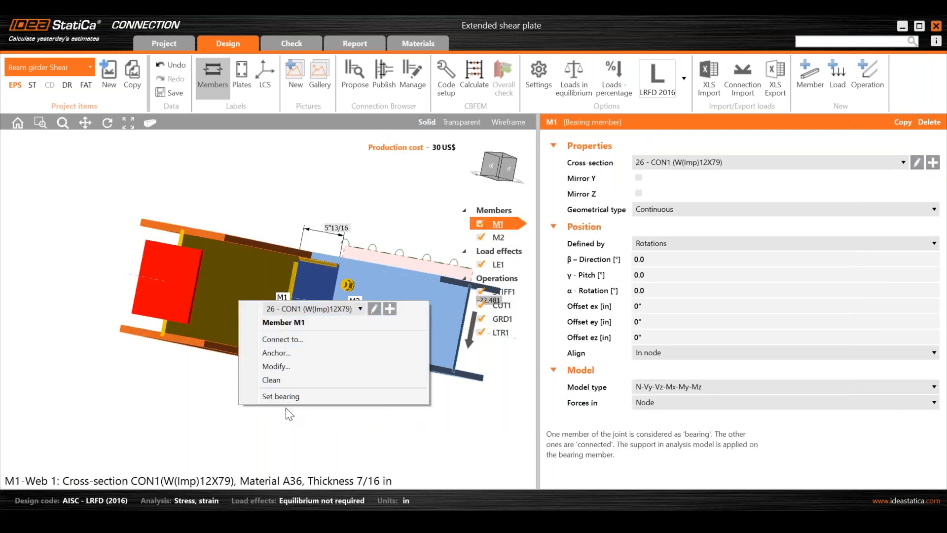
pyautogui.click(202, 436)
pyautogui.moveTo(299, 346); pyautogui.dragTo(247, 356, button='right')
# - Restore down the Extended shear plate window and bring the weld tips project back in solid view
pyautogui.click(164, 46)
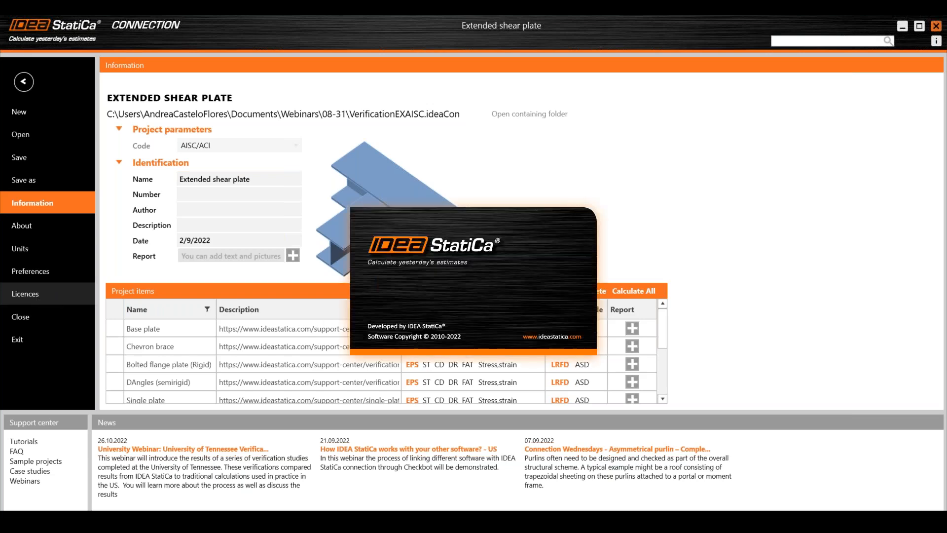
pyautogui.moveTo(490, 118); pyautogui.dragTo(946, 162)
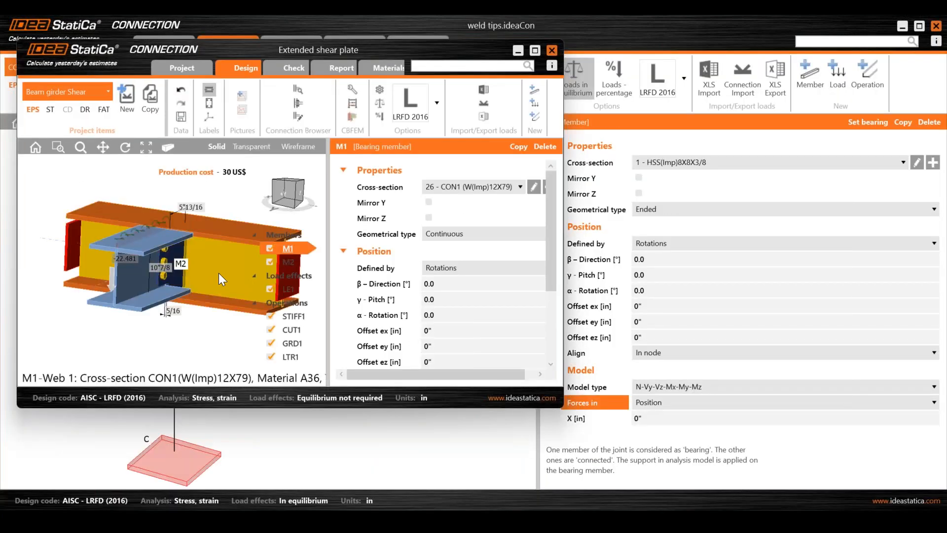
pyautogui.rightClick(218, 273)
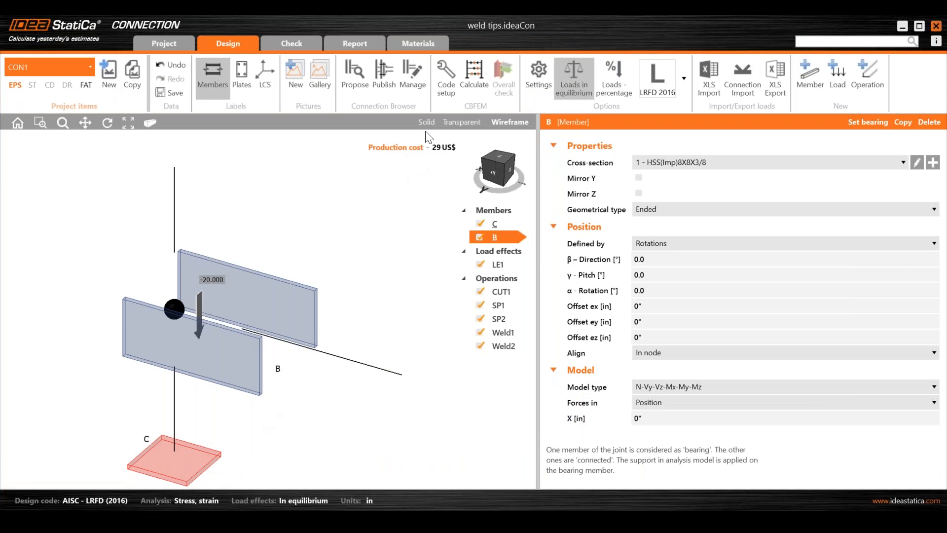
pyautogui.click(427, 122)
# - Orbit the weld tips model and open the context menus of members B and C to review their options
pyautogui.rightClick(331, 368)
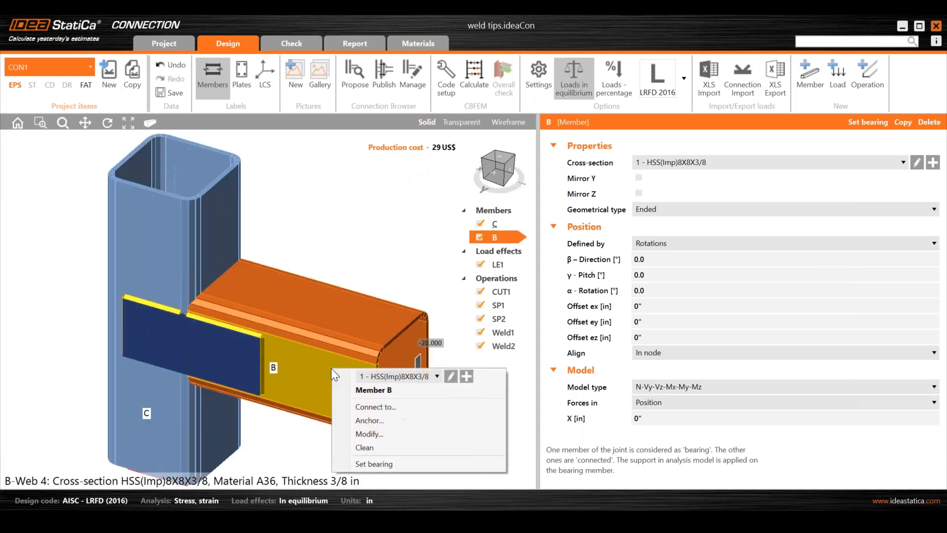
pyautogui.click(376, 228)
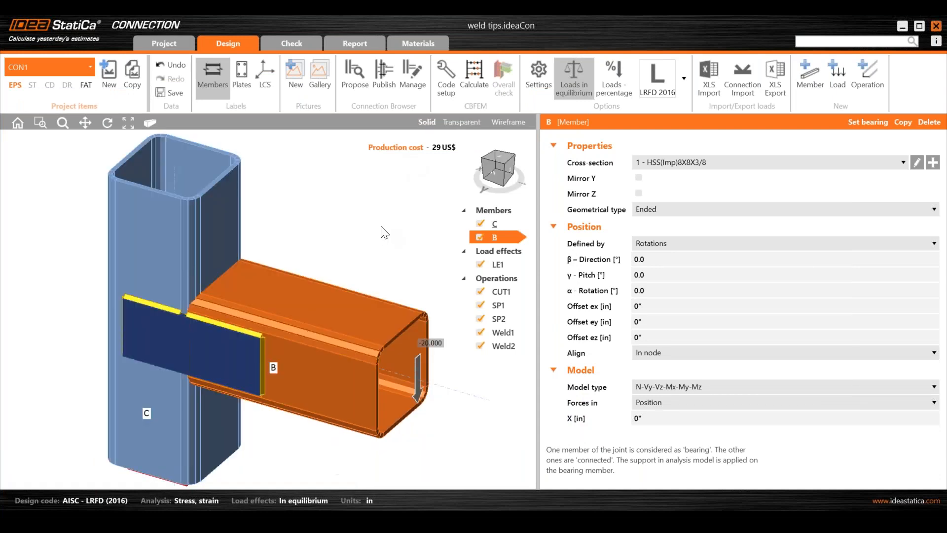
pyautogui.scroll(-2, 381, 242)
pyautogui.keyDown('ctrl'); pyautogui.moveTo(202, 338); pyautogui.dragTo(232, 329, button='middle'); pyautogui.keyUp('ctrl')
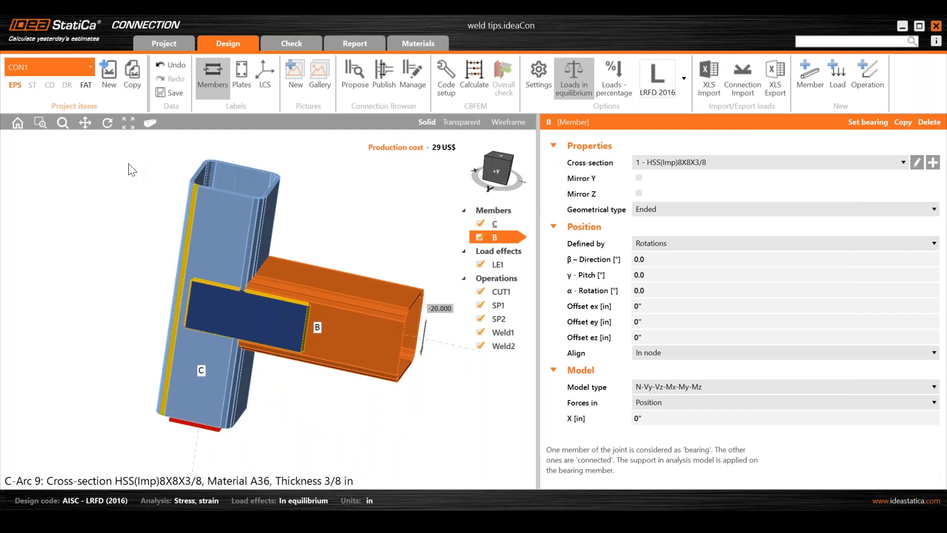
pyautogui.click(17, 122)
pyautogui.rightClick(155, 262)
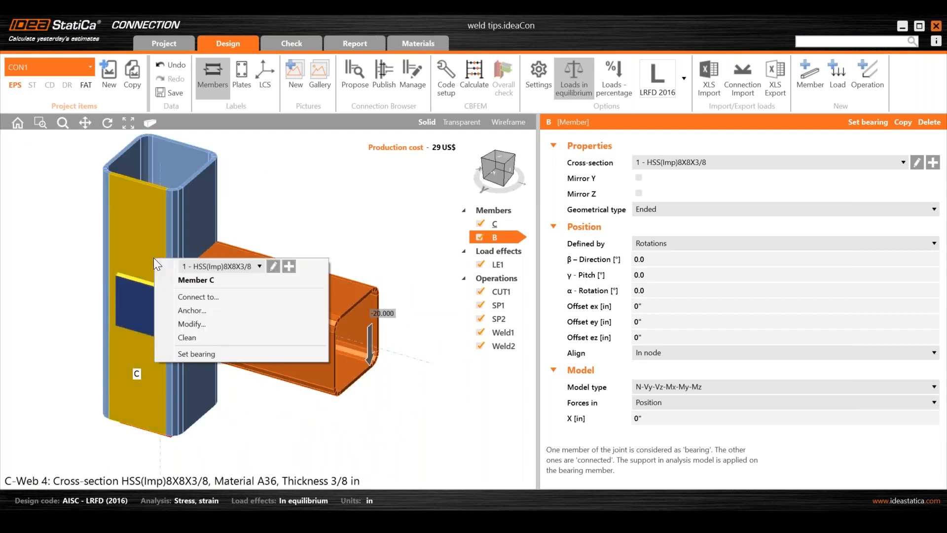
pyautogui.click(374, 192)
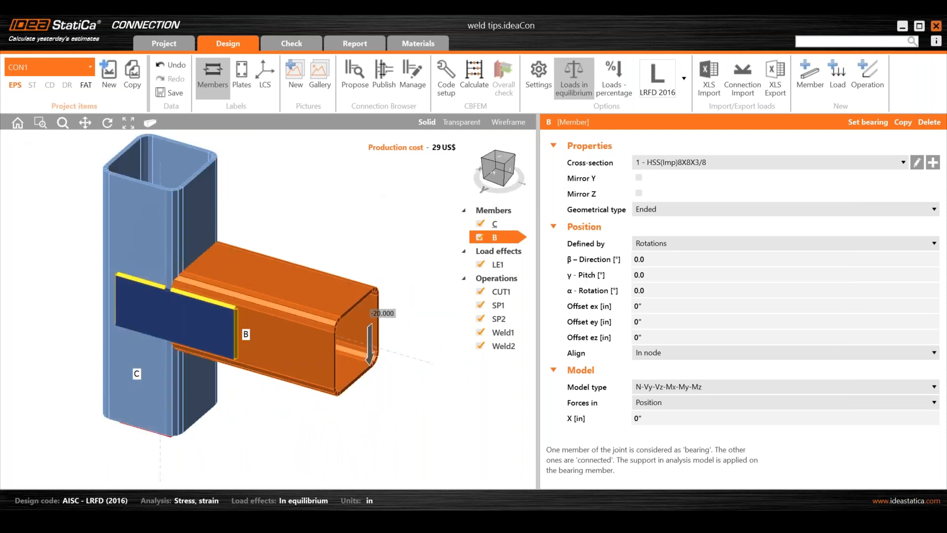
pyautogui.moveTo(514, 523)
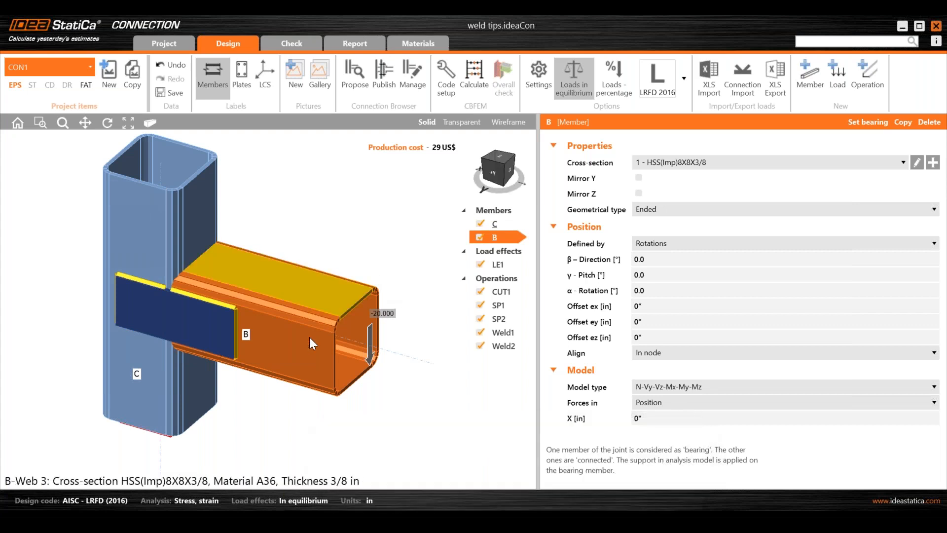
pyautogui.rightClick(295, 343)
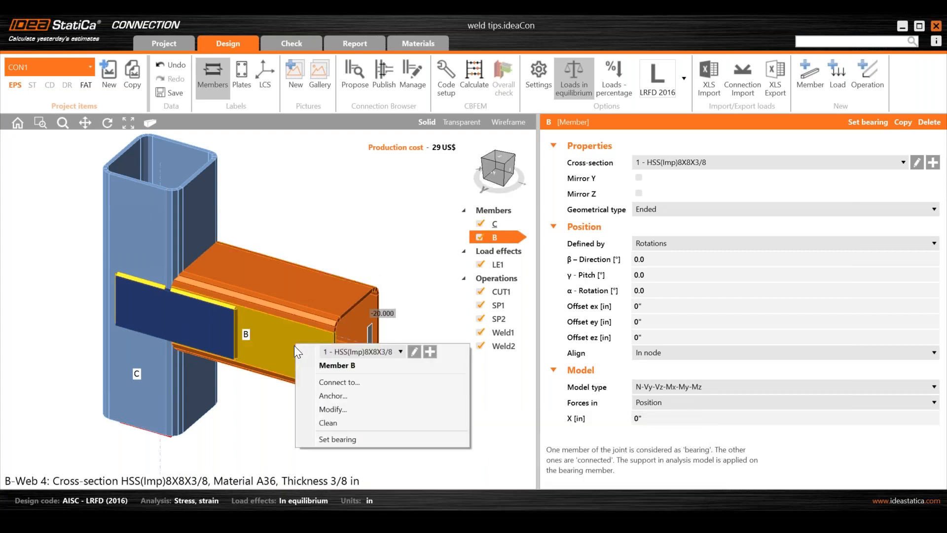
pyautogui.click(333, 234)
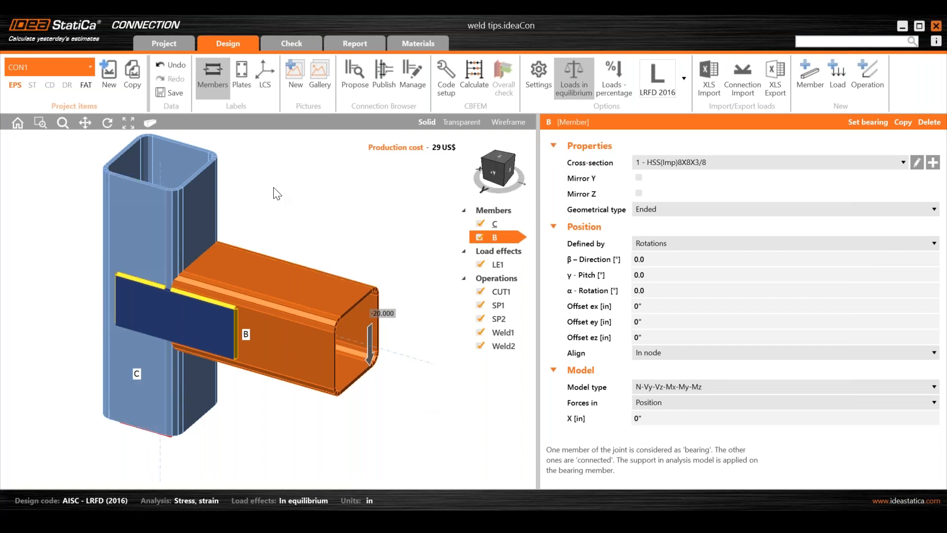
# - Close both the weld tips and Extended shear plate projects without saving
pyautogui.click(939, 28)
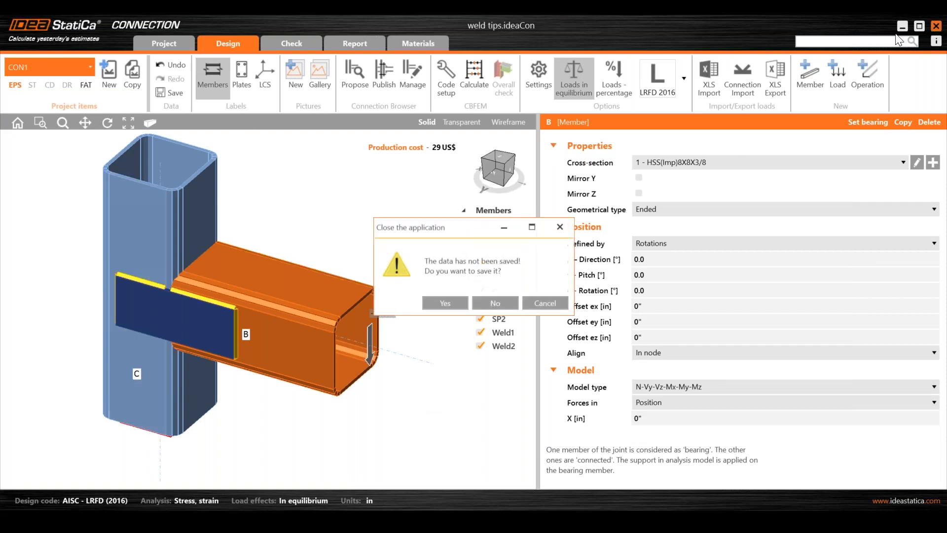
pyautogui.click(499, 301)
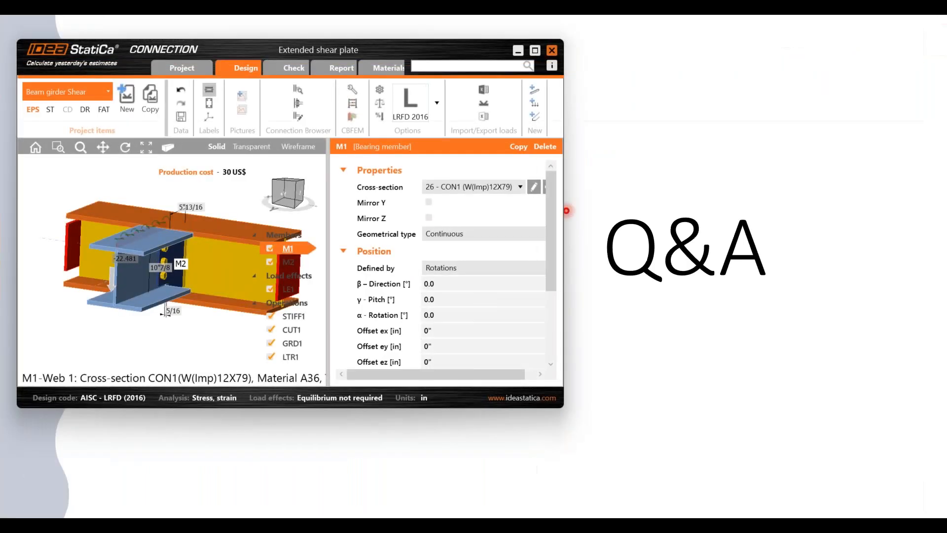
pyautogui.click(552, 50)
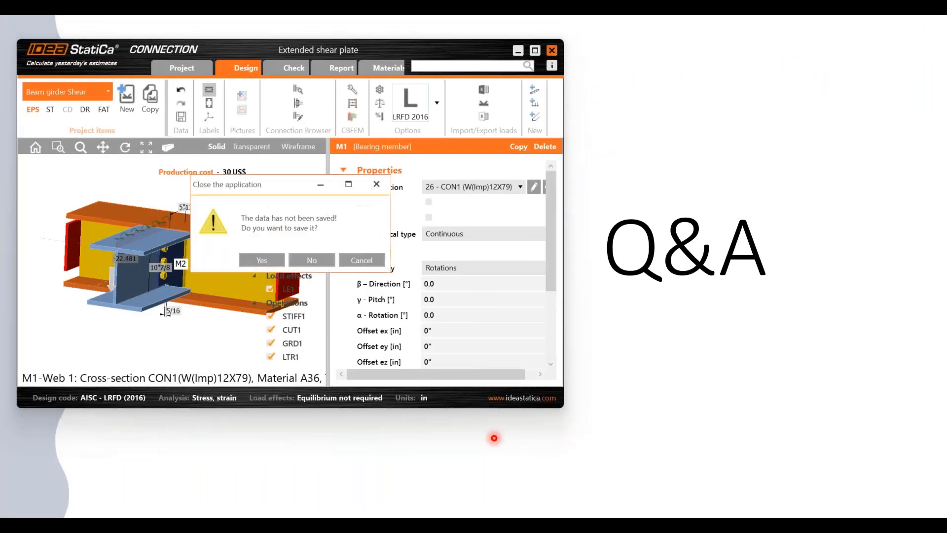
pyautogui.click(312, 260)
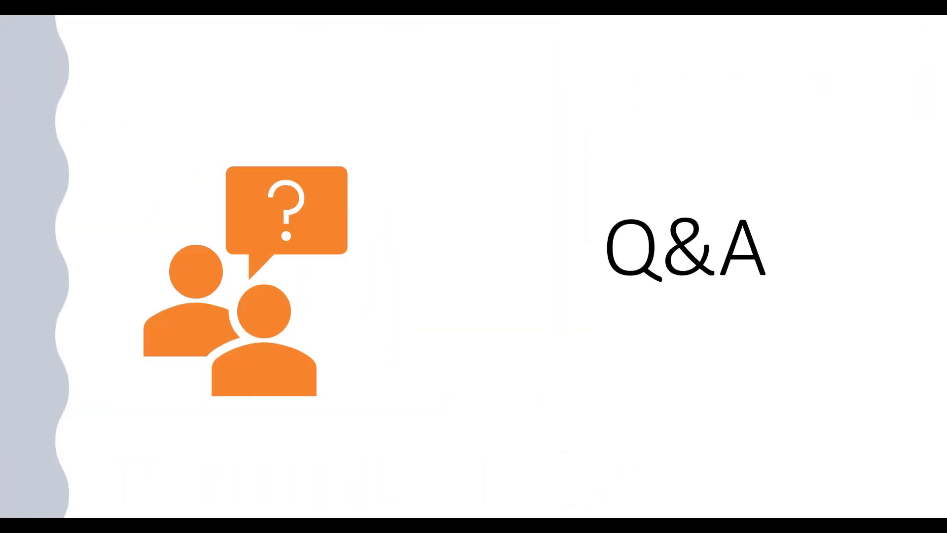
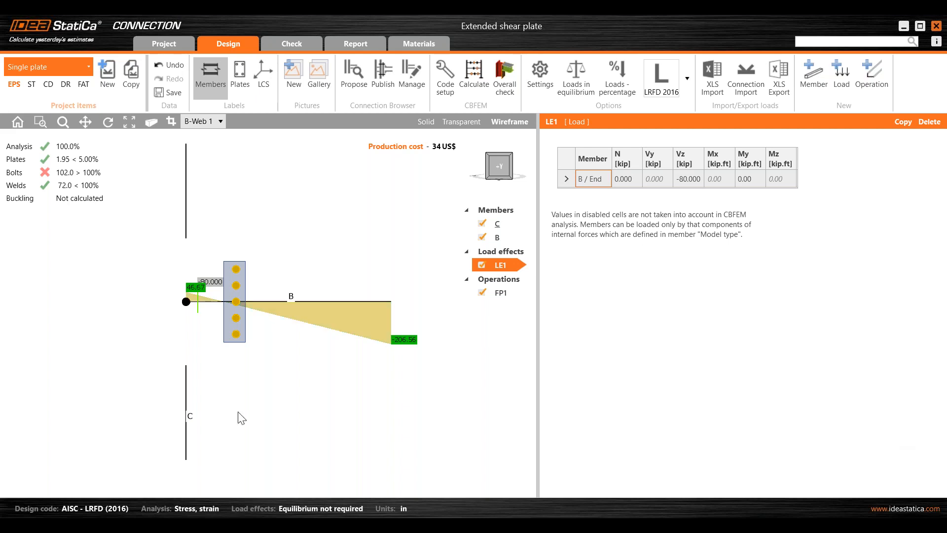
# - Switch to the Chevron brace project item and zoom the model view
pyautogui.click(72, 70)
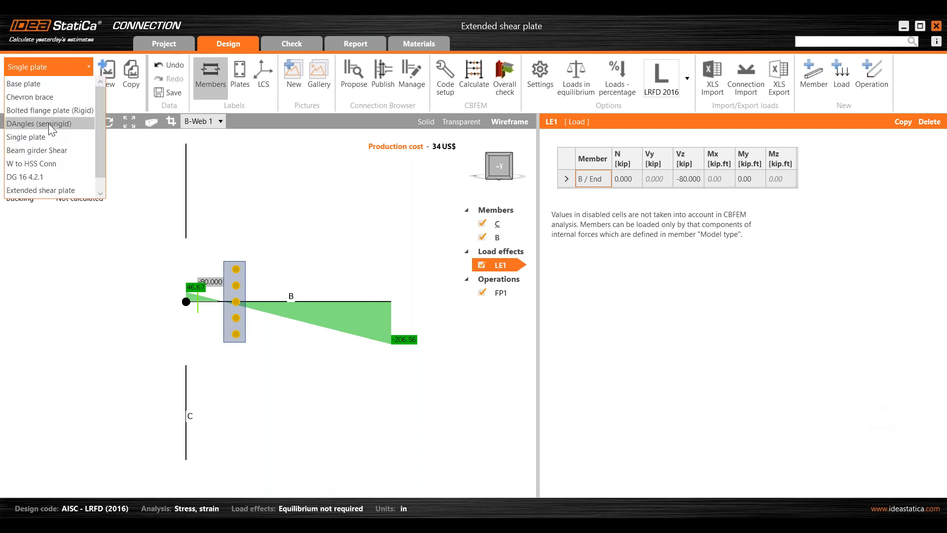
pyautogui.click(49, 98)
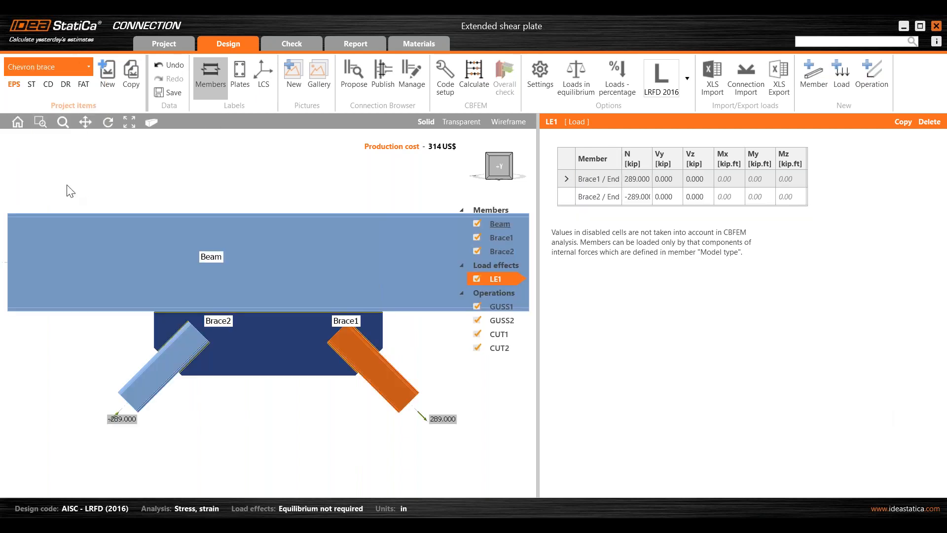
pyautogui.scroll(-3, 272, 252)
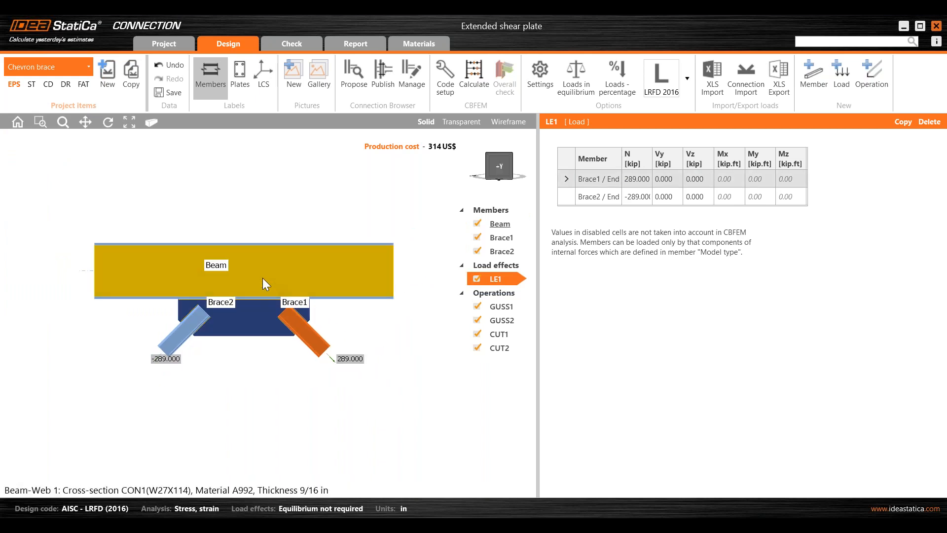
# - Create a section through the beam of the Chevron brace connection and position the section view
pyautogui.rightClick(266, 279)
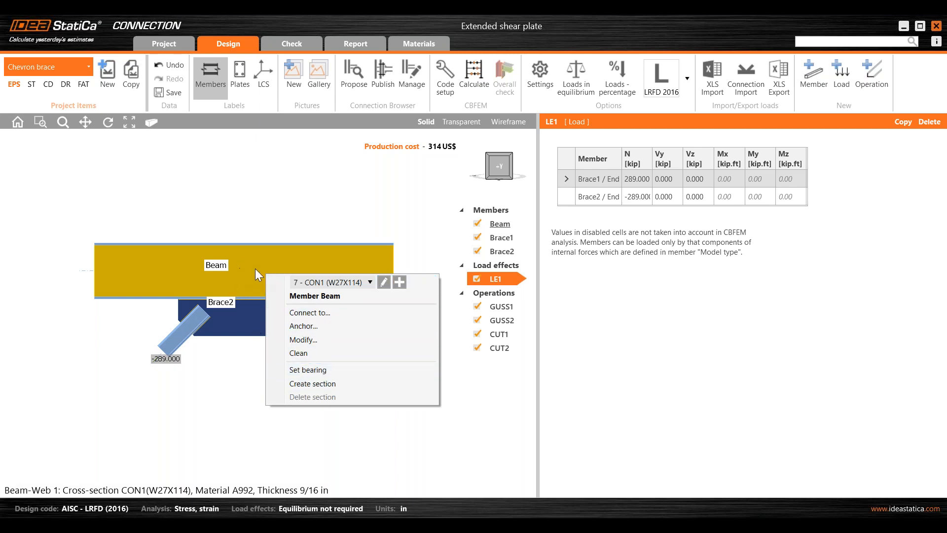
pyautogui.click(303, 385)
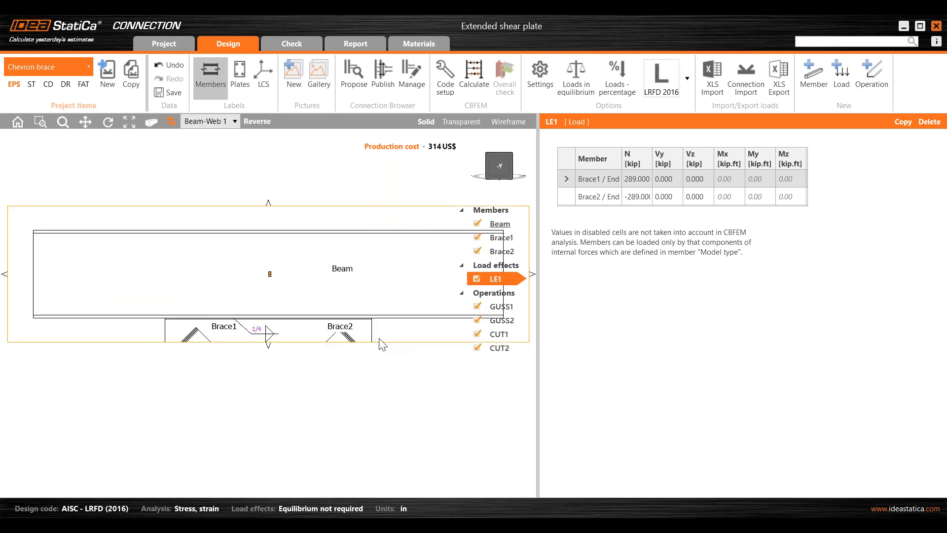
pyautogui.moveTo(269, 346); pyautogui.dragTo(262, 464)
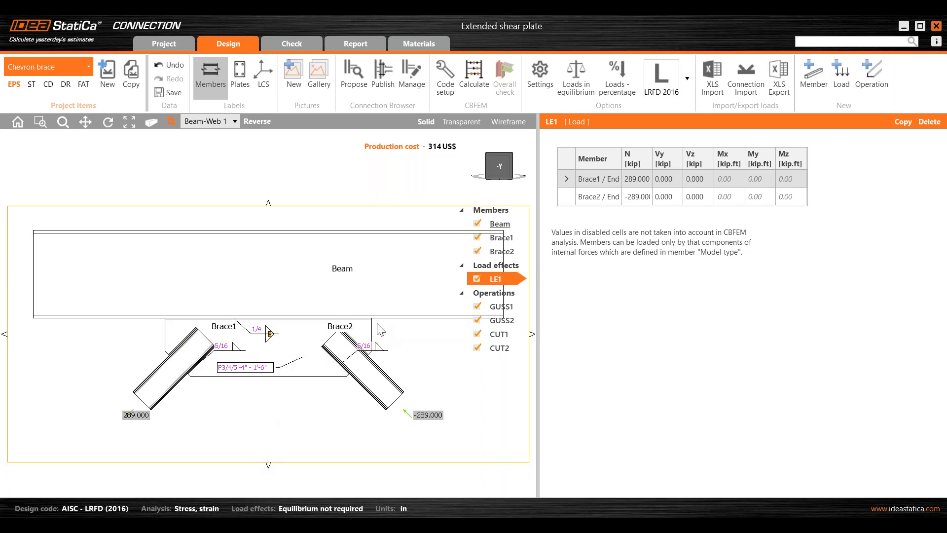
pyautogui.scroll(-2, 381, 331)
pyautogui.moveTo(380, 330); pyautogui.dragTo(347, 330, button='middle')
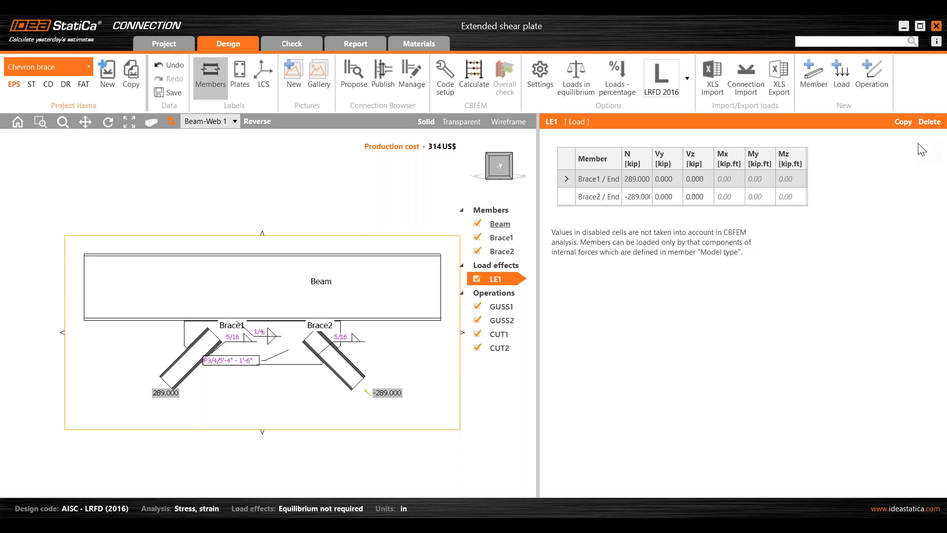
# - Switch to the Single plate project item and orbit it into the front view
pyautogui.click(48, 74)
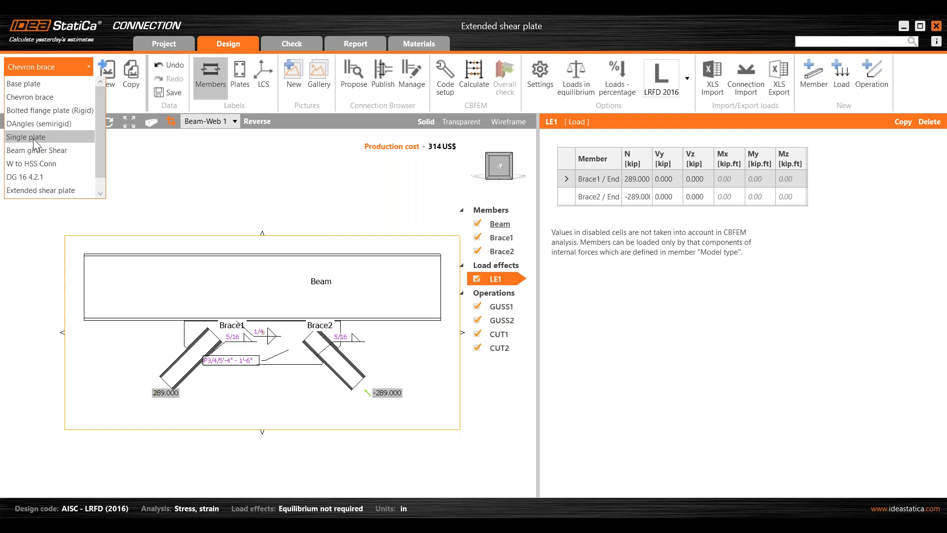
pyautogui.click(33, 138)
pyautogui.moveTo(143, 235); pyautogui.dragTo(221, 250, button='right')
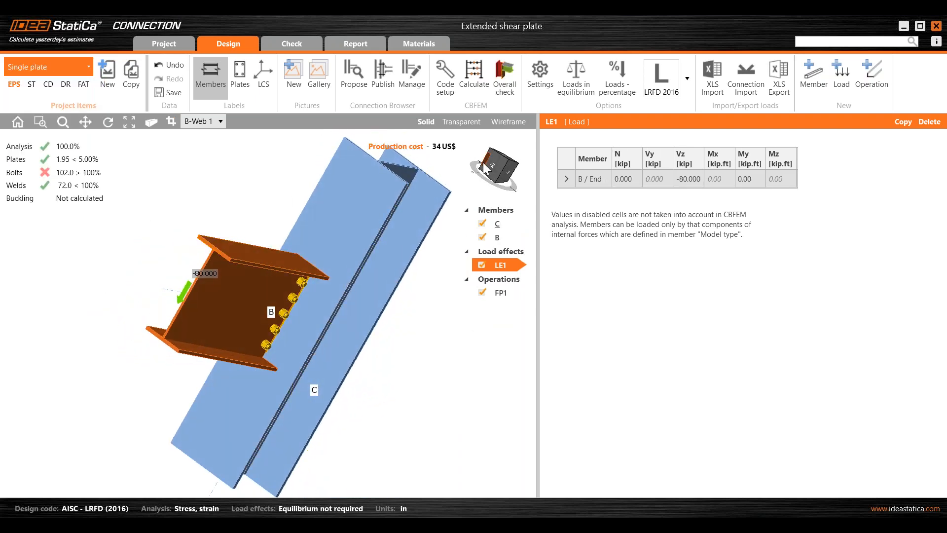
pyautogui.click(487, 162)
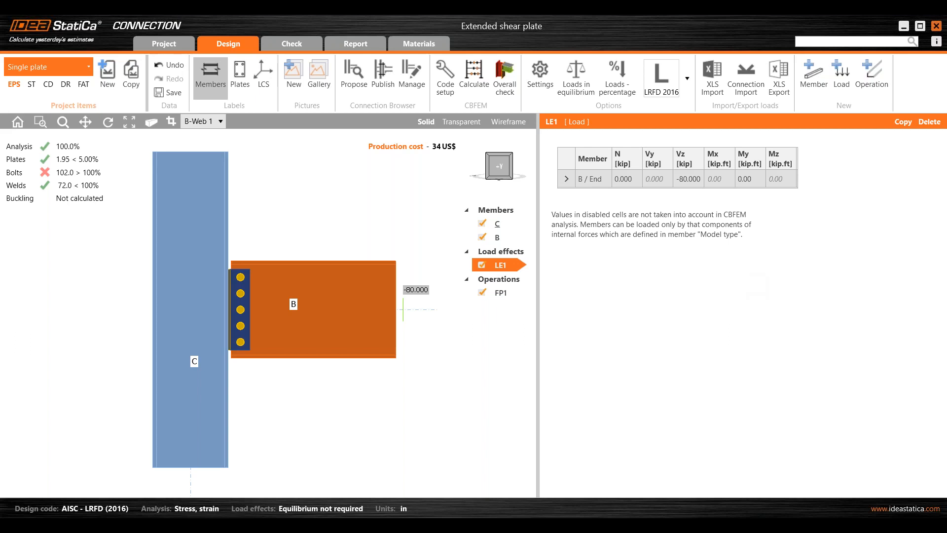
# - Review member B's properties and the LE1 load effect, and display the model in wireframe
pyautogui.click(505, 240)
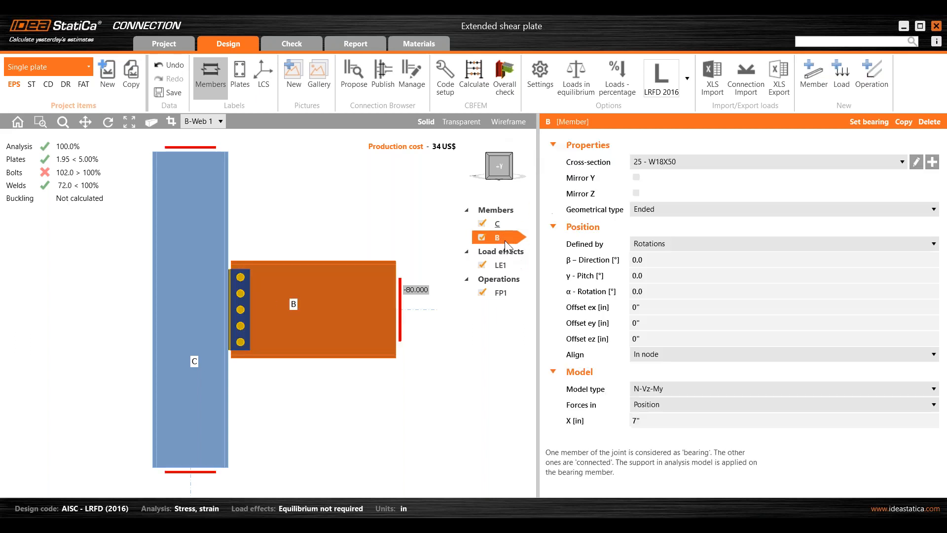
pyautogui.click(510, 262)
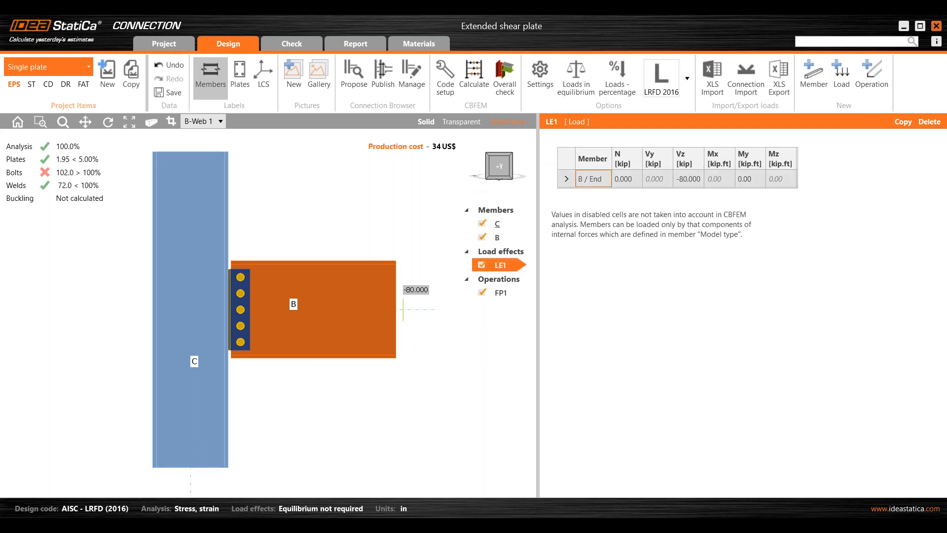
pyautogui.click(508, 121)
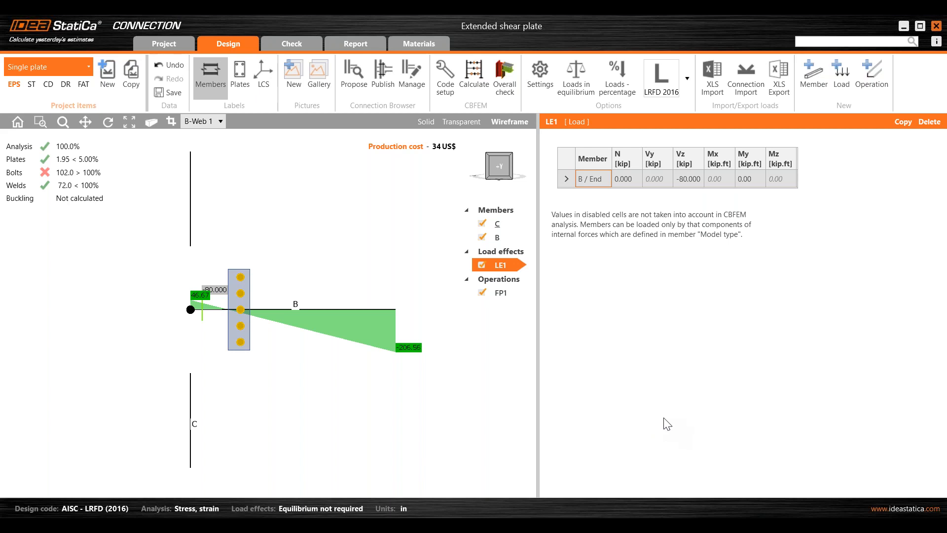
# - Open the check results of the Single plate connection and return to solid display
pyautogui.click(295, 43)
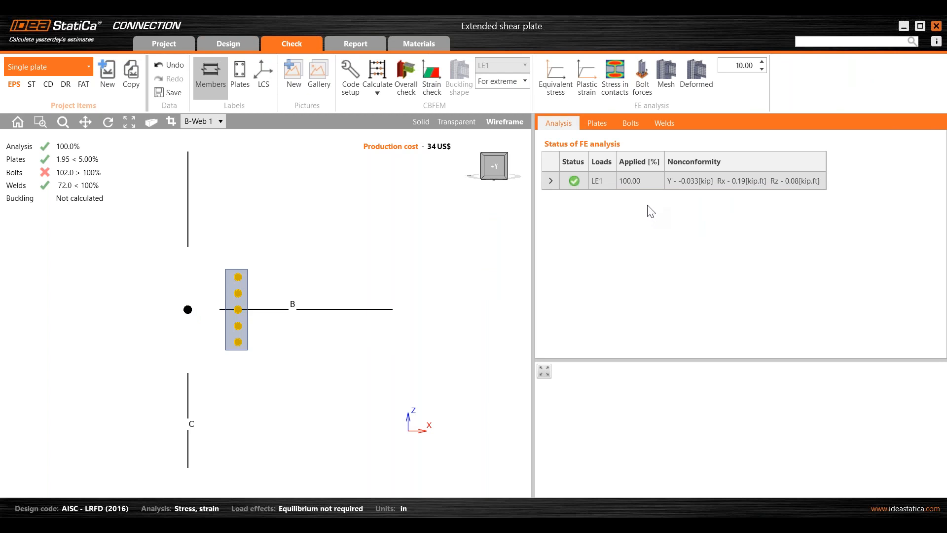
pyautogui.scroll(-2, 339, 285)
pyautogui.moveTo(339, 285); pyautogui.dragTo(312, 296, button='middle')
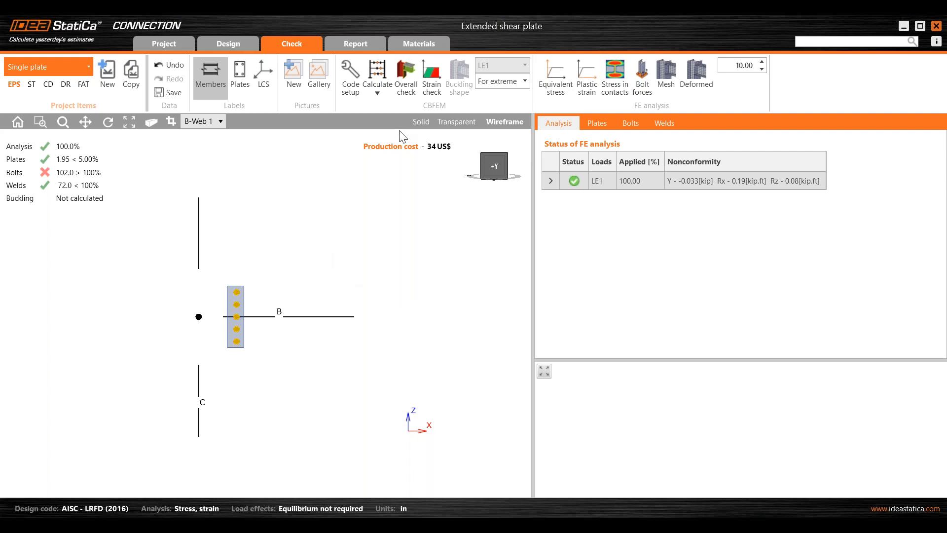
pyautogui.click(421, 123)
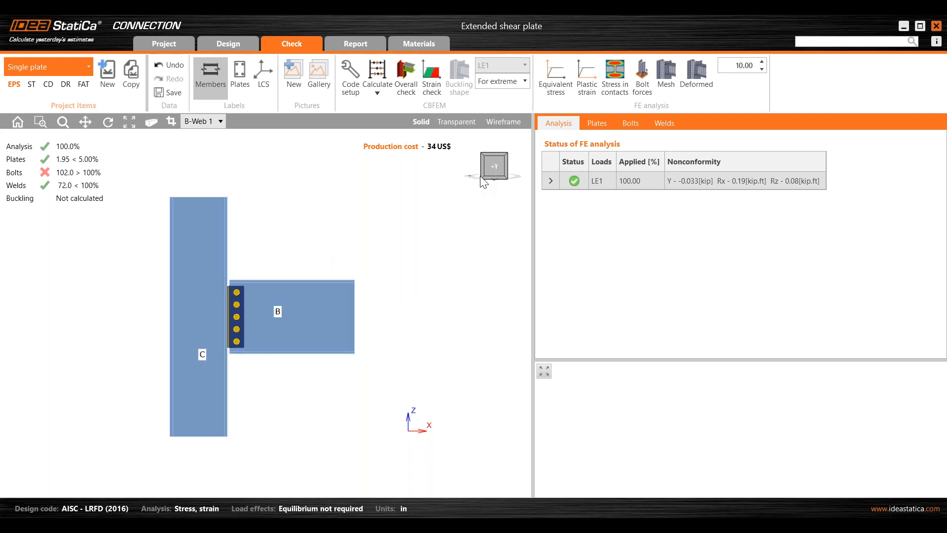
# - Enable loads in equilibrium for LE1 and review bearing member C's properties
pyautogui.click(234, 49)
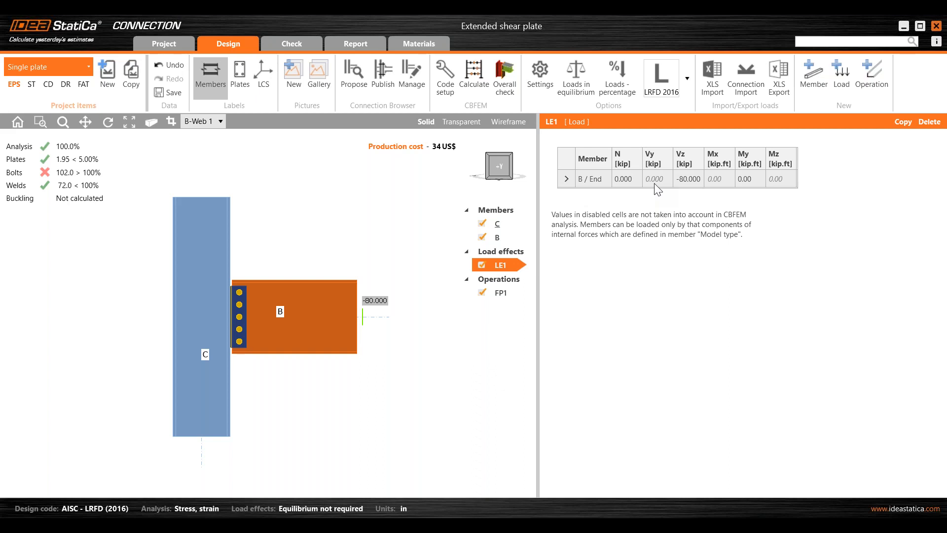
pyautogui.click(588, 90)
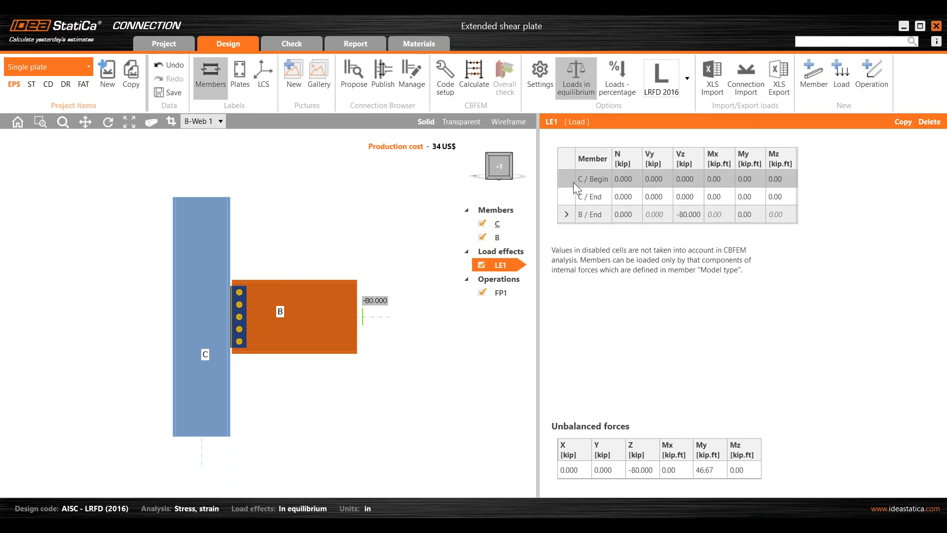
pyautogui.click(571, 181)
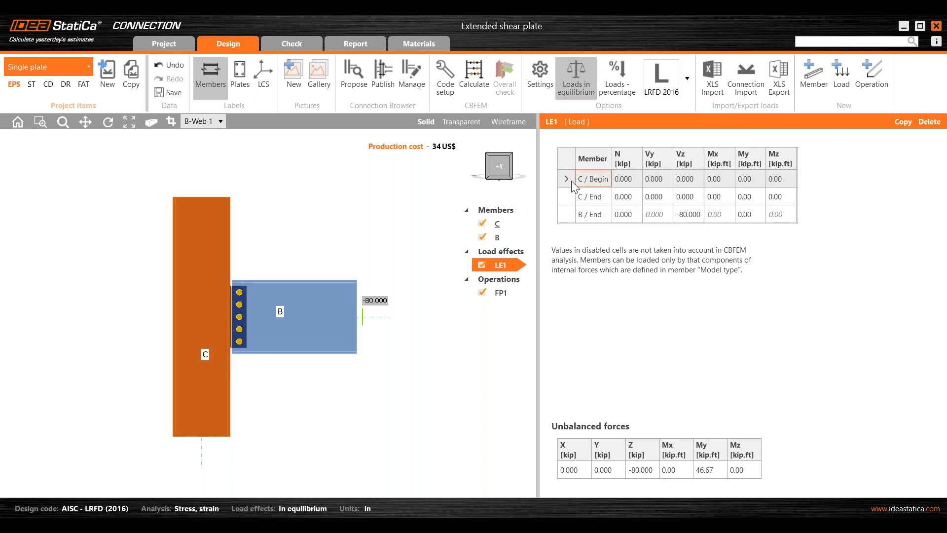
pyautogui.click(508, 223)
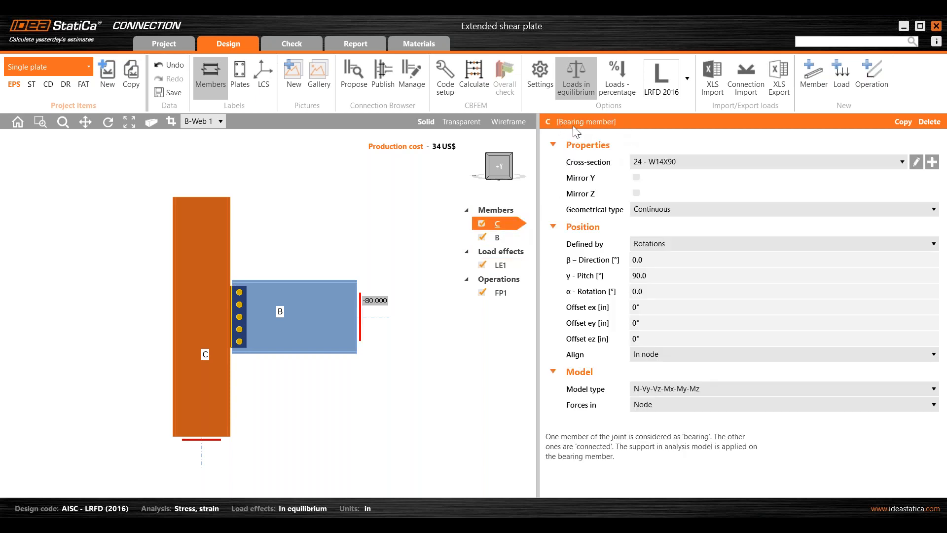
pyautogui.click(499, 266)
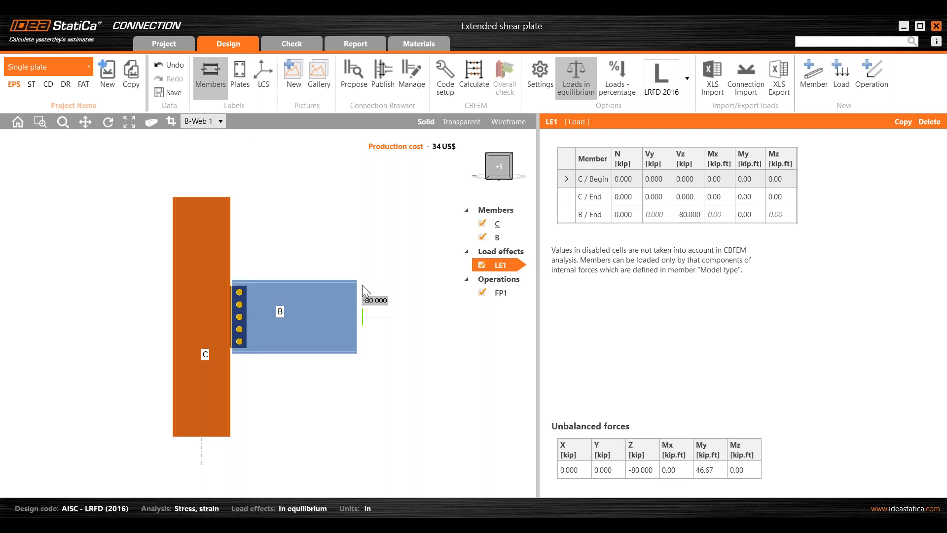
# - Open fin plate operation FP1 to review its plate and bolt settings
pyautogui.click(246, 335)
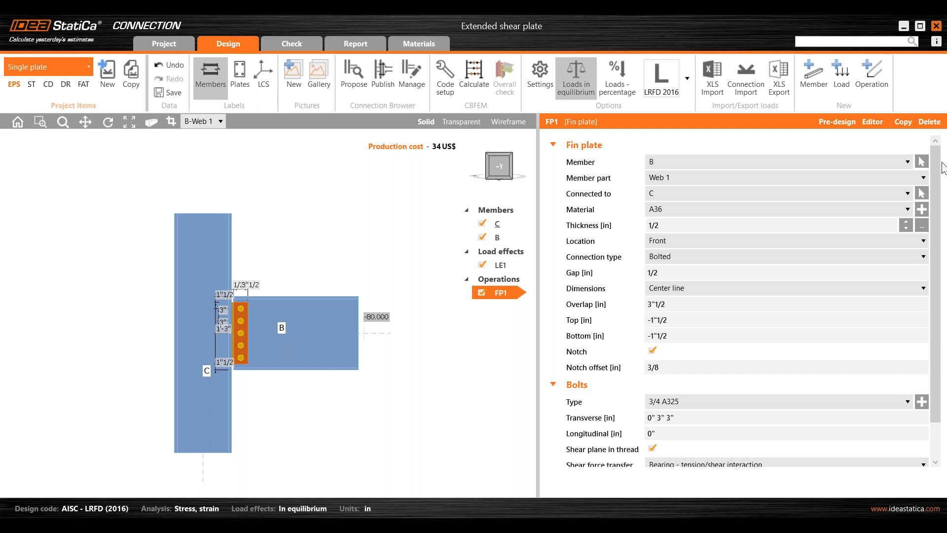
pyautogui.moveTo(946, 148); pyautogui.dragTo(276, 87)
pyautogui.click(577, 85)
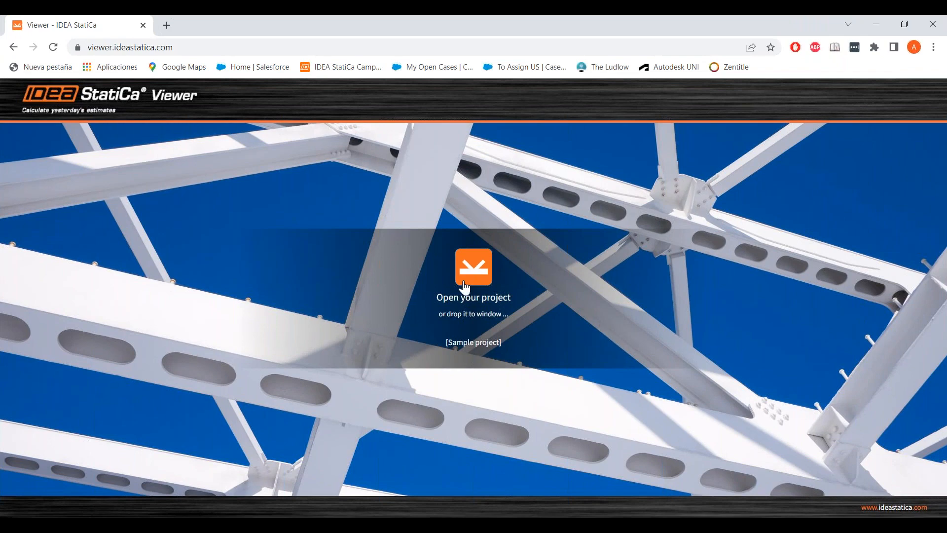
# - Open the Gussetconnection ex - Copy.ideaCon project in the IDEA StatiCa Viewer web page by dropping the file onto it
pyautogui.click(417, 526)
pyautogui.moveTo(553, 19); pyautogui.dragTo(946, 157)
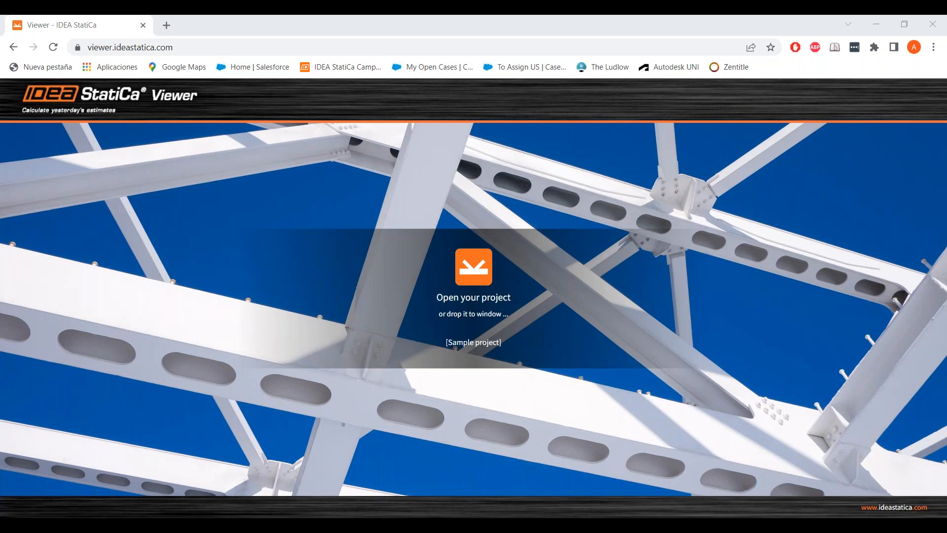
pyautogui.moveTo(860, 331); pyautogui.dragTo(394, 320)
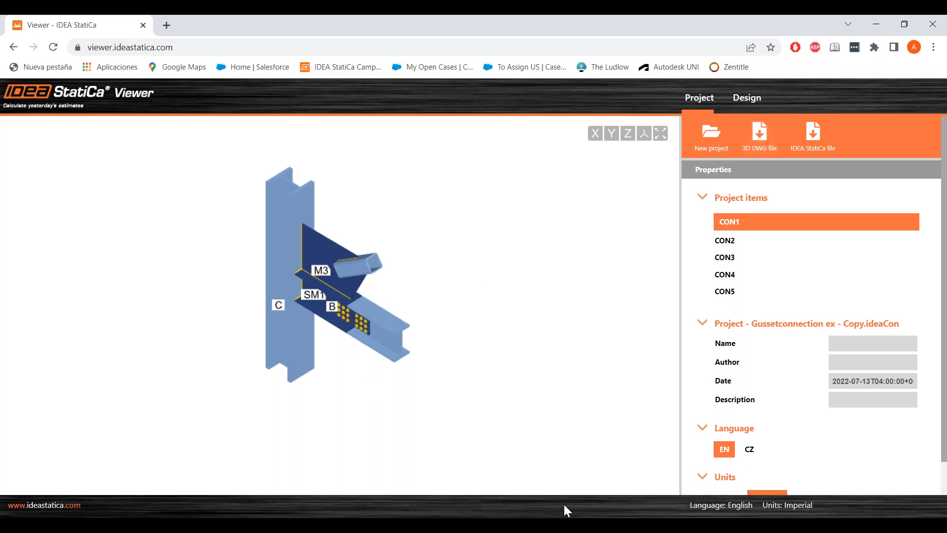
# - Return to the Single plate model, inspect the fin plate's context menu and zoom in on the plate
pyautogui.moveTo(564, 504)
pyautogui.click(646, 469)
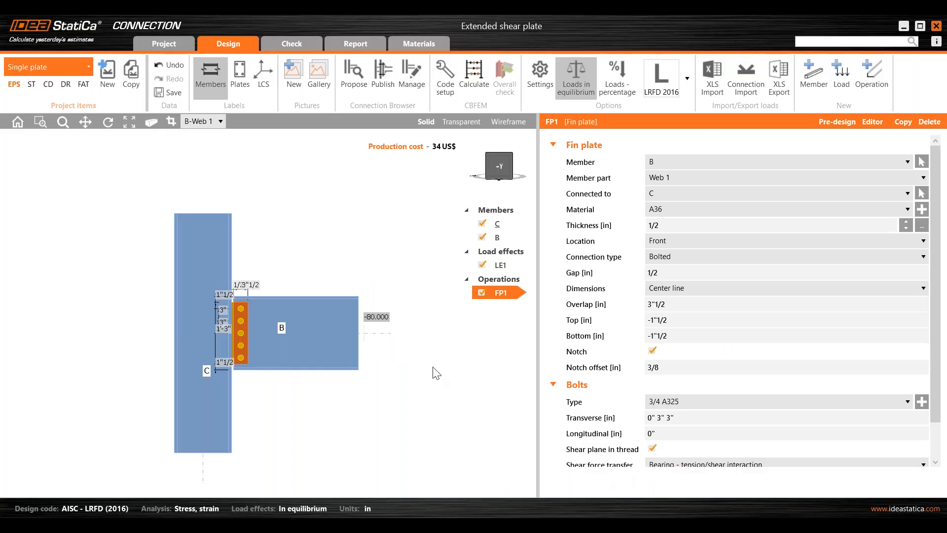
pyautogui.rightClick(236, 345)
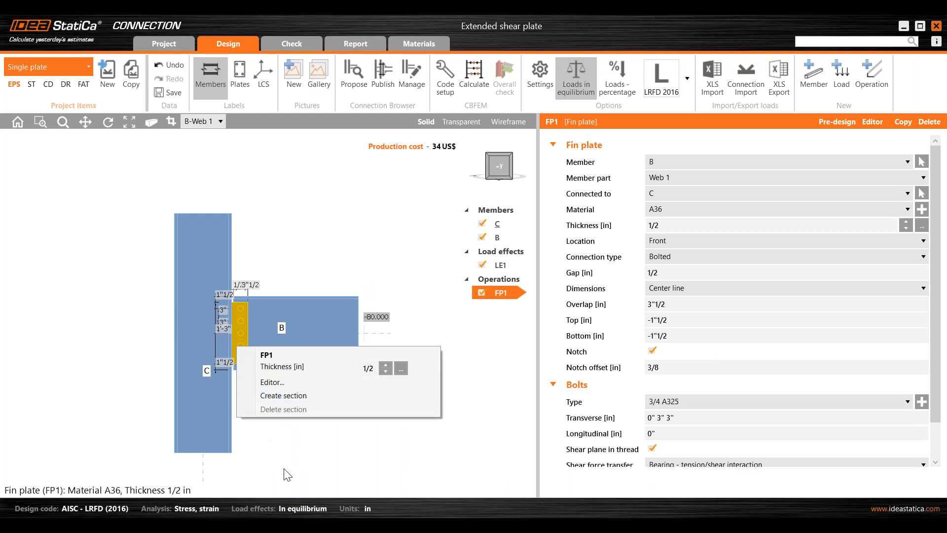
pyautogui.click(238, 343)
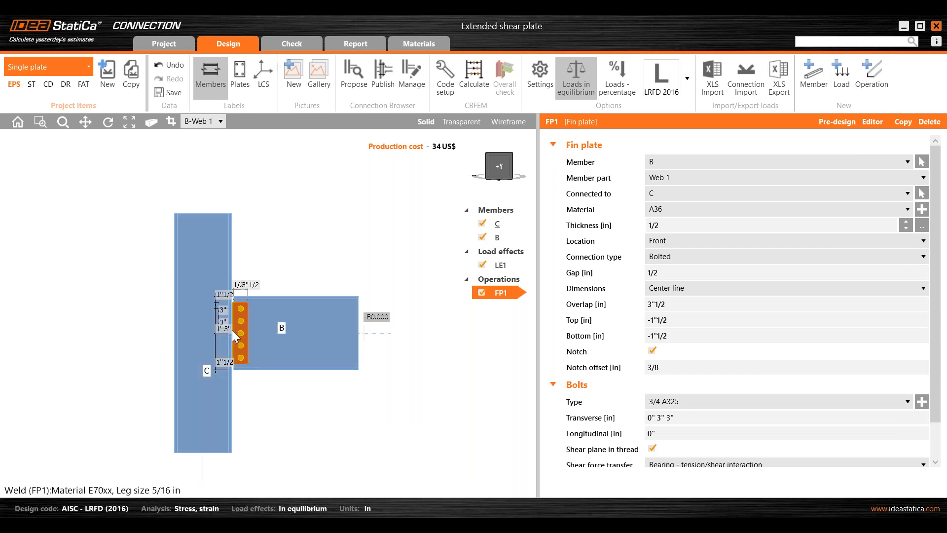
pyautogui.scroll(3, 242, 320)
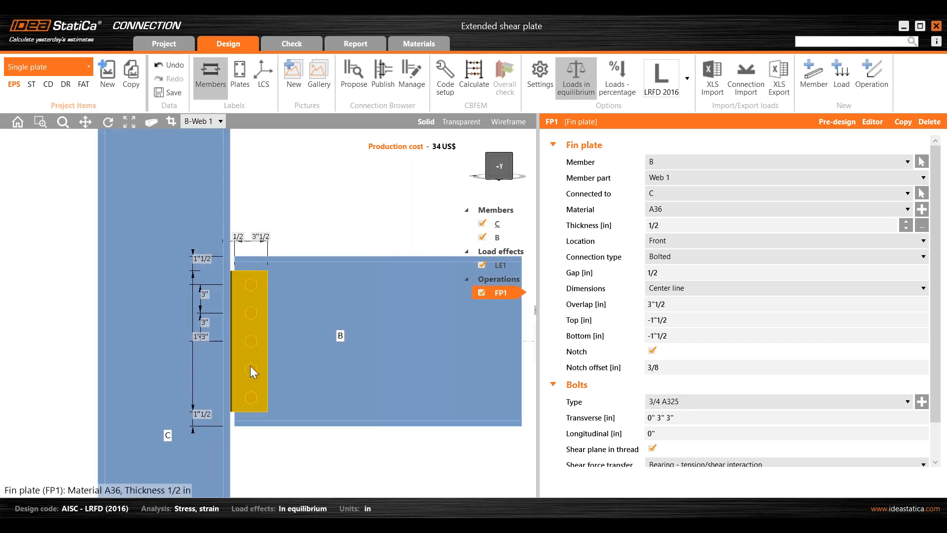
# - Open fin plate FP1 in the Plate editor, show its dimensioned drawing and maximize the editor
pyautogui.click(873, 122)
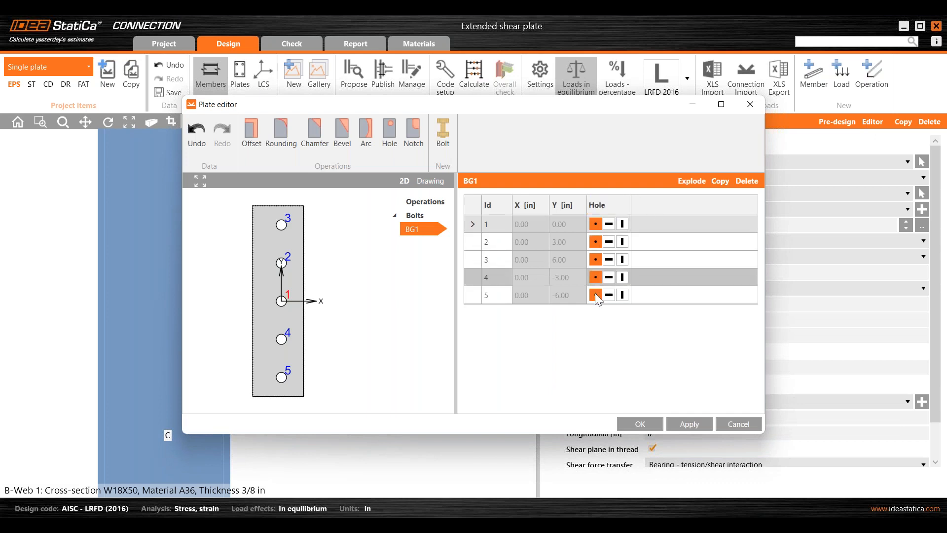
pyautogui.click(430, 181)
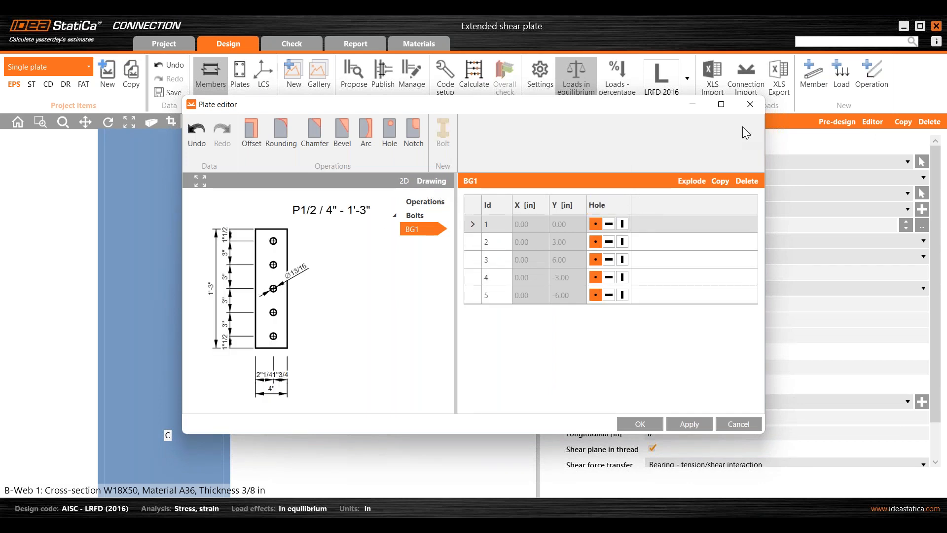
pyautogui.click(720, 104)
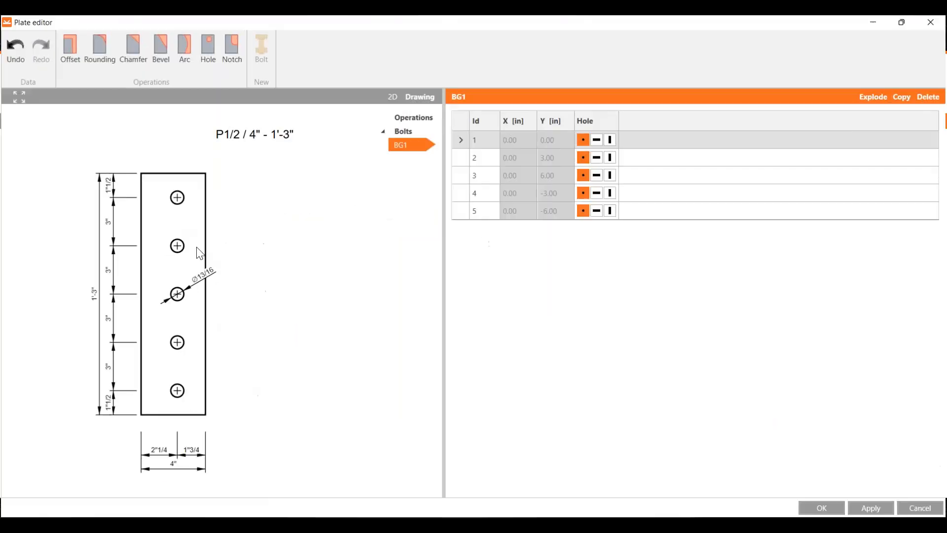
# - Review the export options in the plate drawing's context menu and return to the Plate editor
pyautogui.rightClick(237, 241)
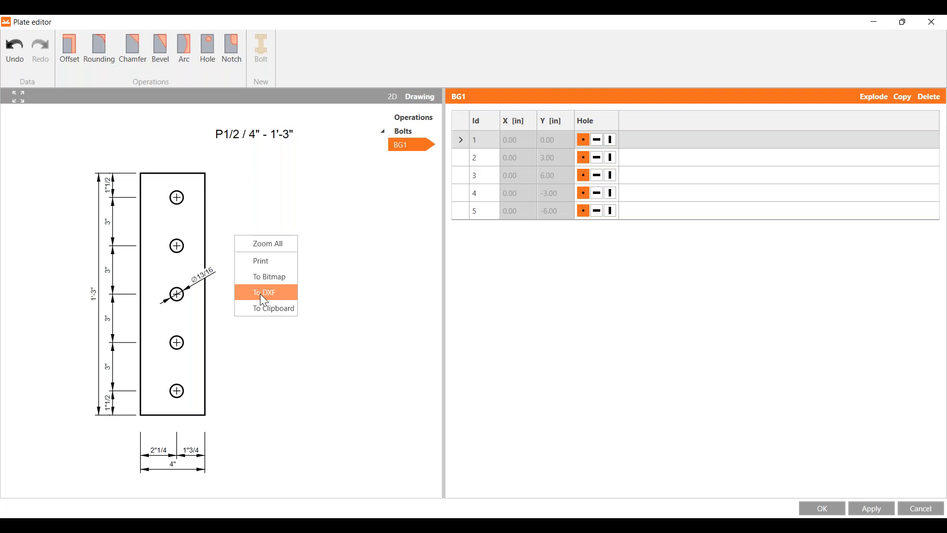
pyautogui.click(317, 350)
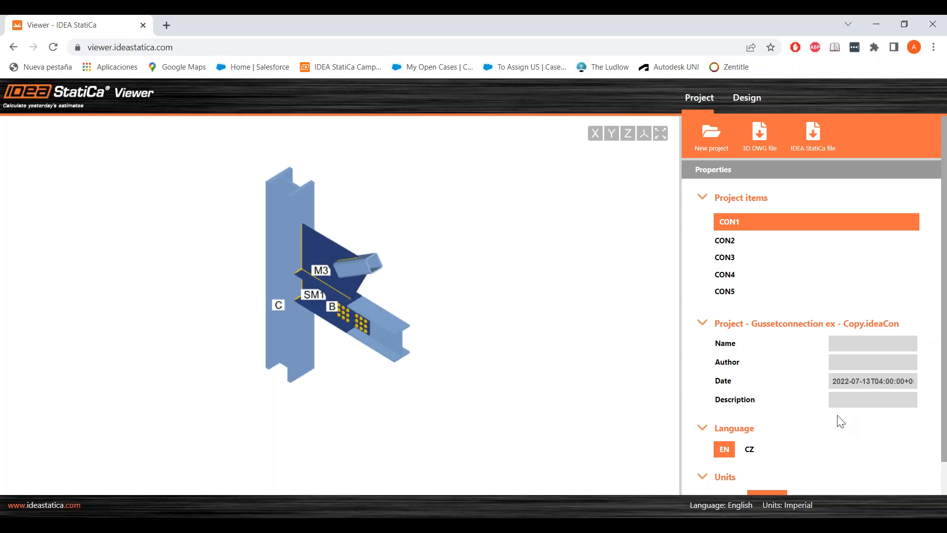
pyautogui.moveTo(585, 525)
pyautogui.click(620, 469)
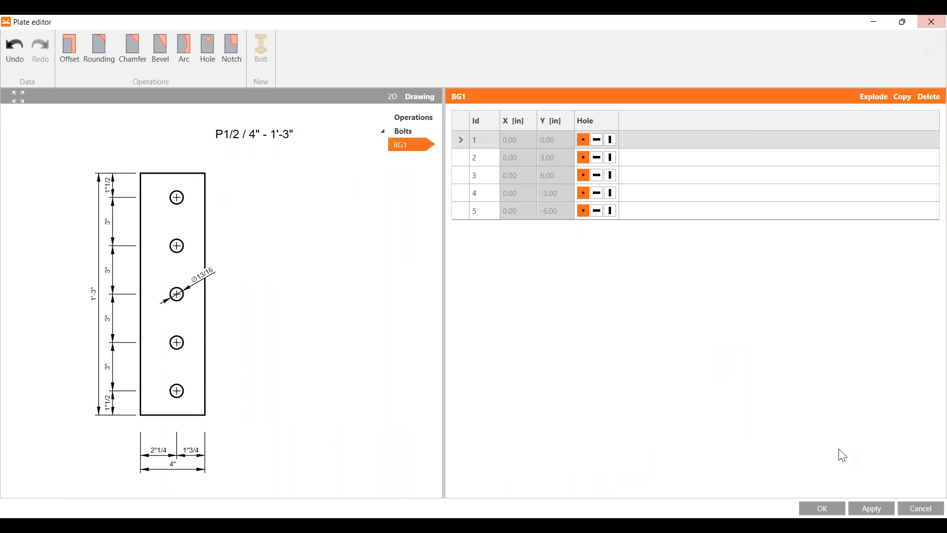
# - Close the Plate editor and deactivate the fin plate operation FP1 in the Single plate model
pyautogui.click(905, 511)
pyautogui.moveTo(419, 301); pyautogui.dragTo(327, 280, button='right')
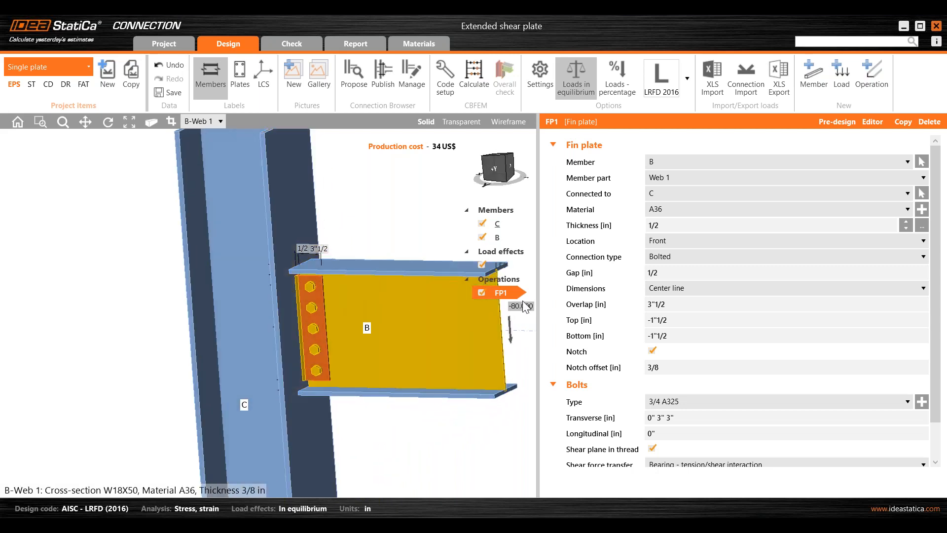
pyautogui.click(481, 293)
pyautogui.scroll(-3, 275, 317)
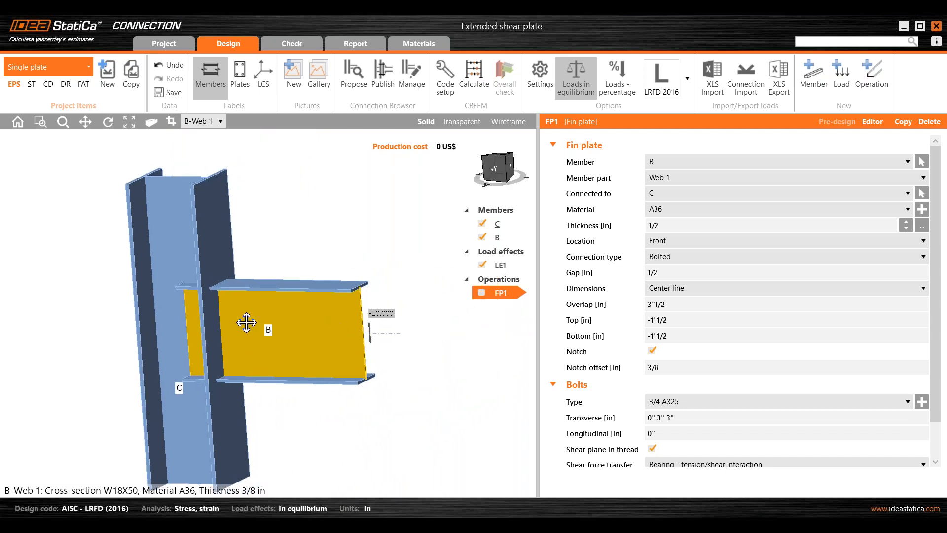
# - Add a new Cut of member operation that cuts beam B by column C
pyautogui.click(878, 87)
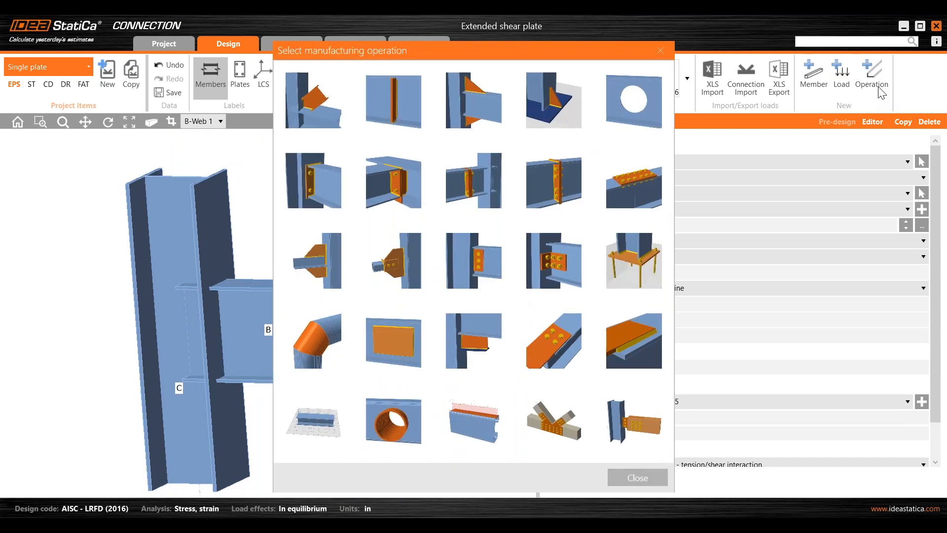
pyautogui.click(320, 101)
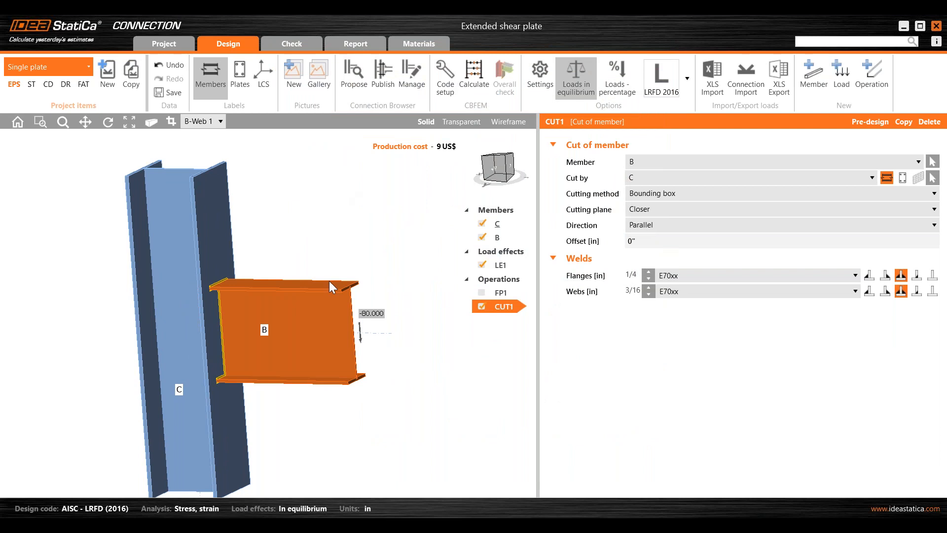
pyautogui.click(651, 178)
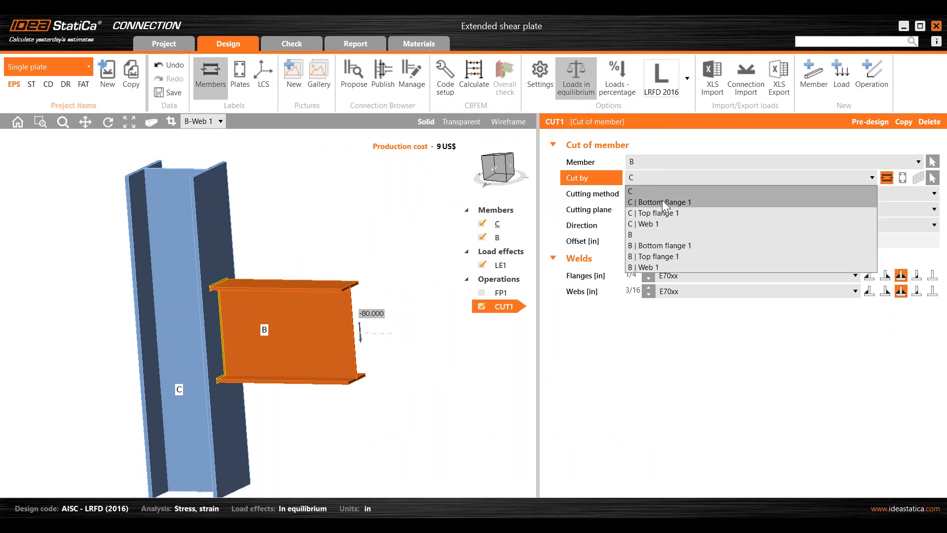
pyautogui.click(789, 192)
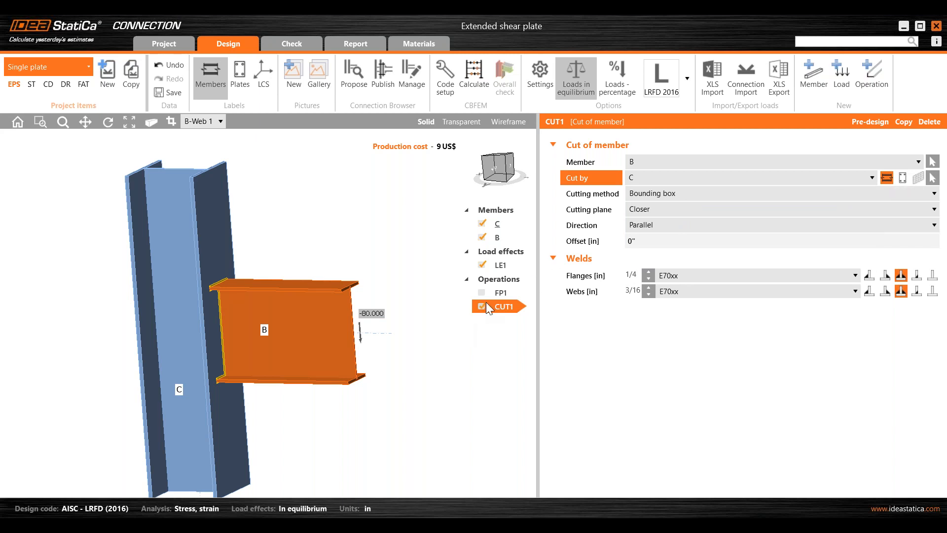
# - Set column C's geometrical type to Ended
pyautogui.click(498, 223)
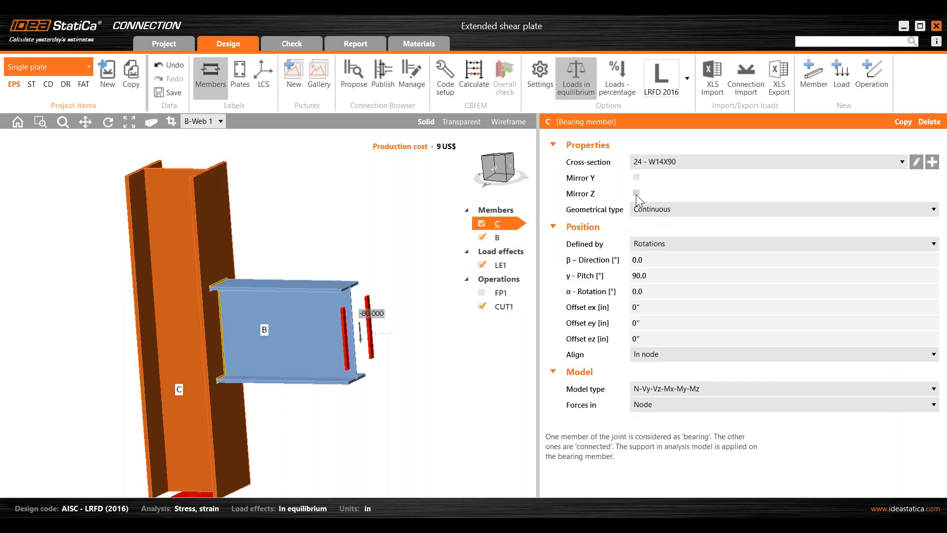
pyautogui.click(651, 210)
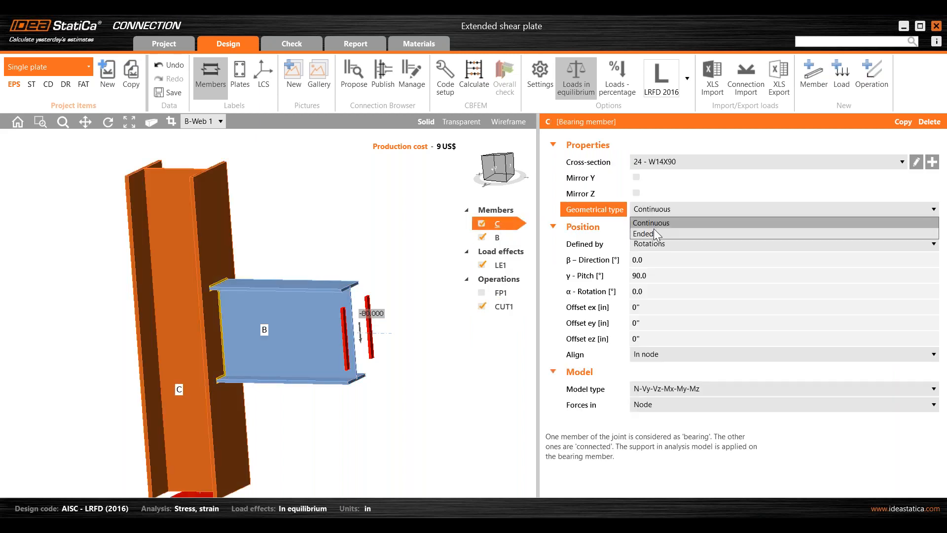
pyautogui.click(652, 232)
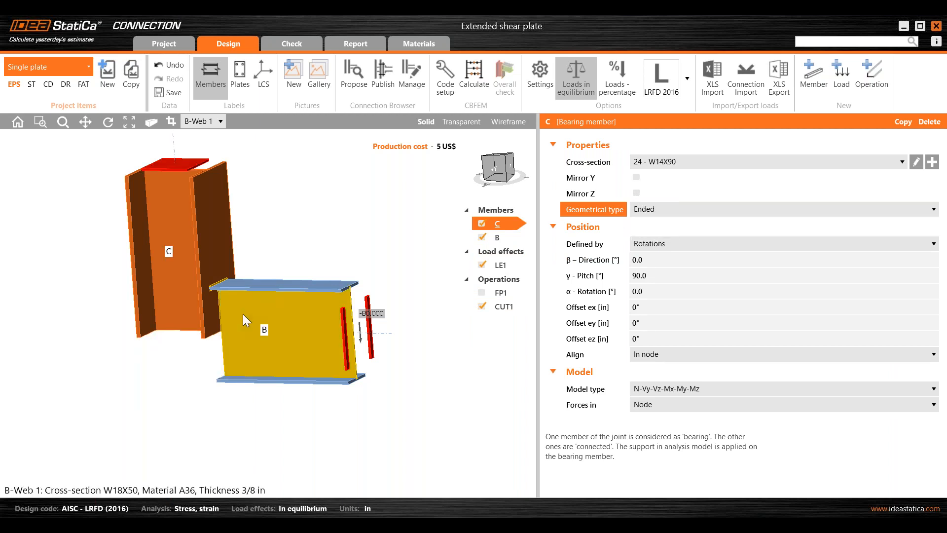
# - Toggle the CUT1 operation off and back on while rotating the model to compare the beam end
pyautogui.moveTo(257, 315); pyautogui.dragTo(279, 330, button='right')
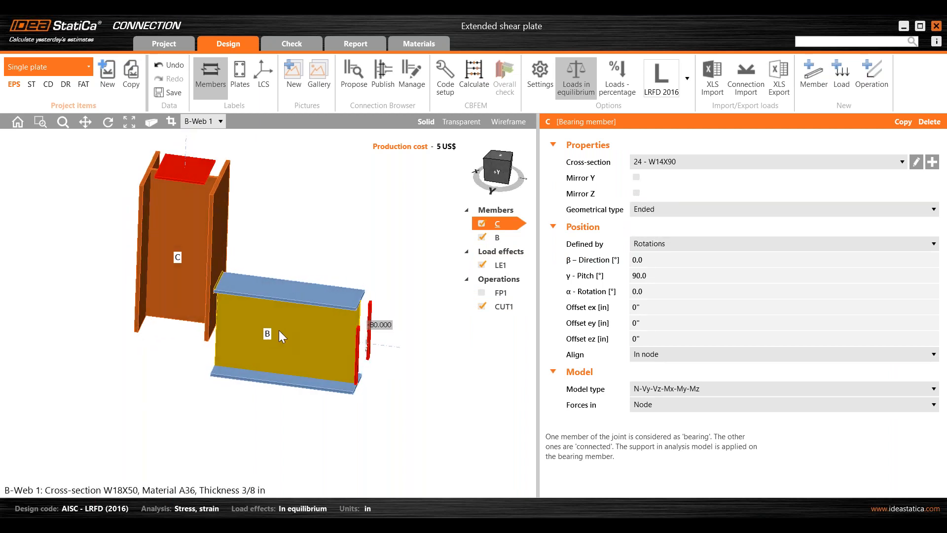
pyautogui.click(500, 308)
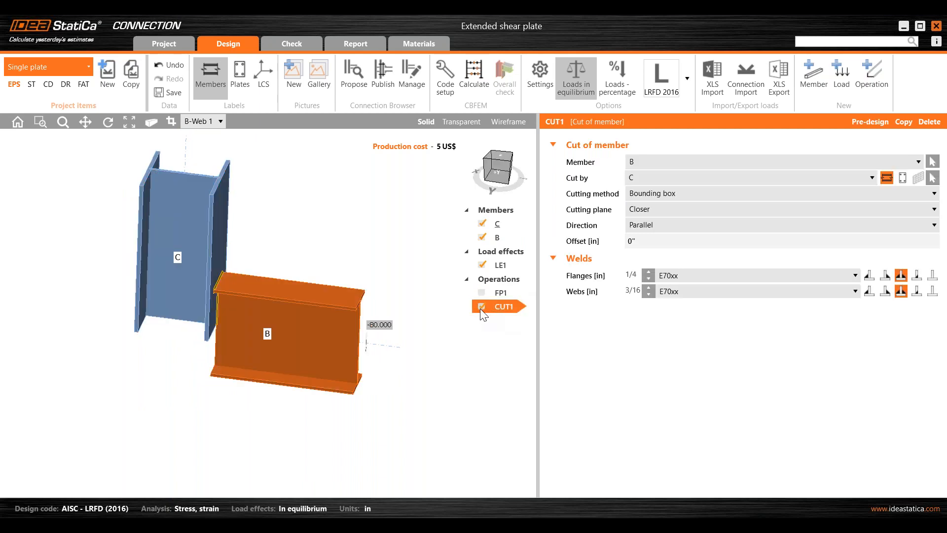
pyautogui.click(481, 308)
pyautogui.moveTo(287, 307); pyautogui.dragTo(290, 263, button='right')
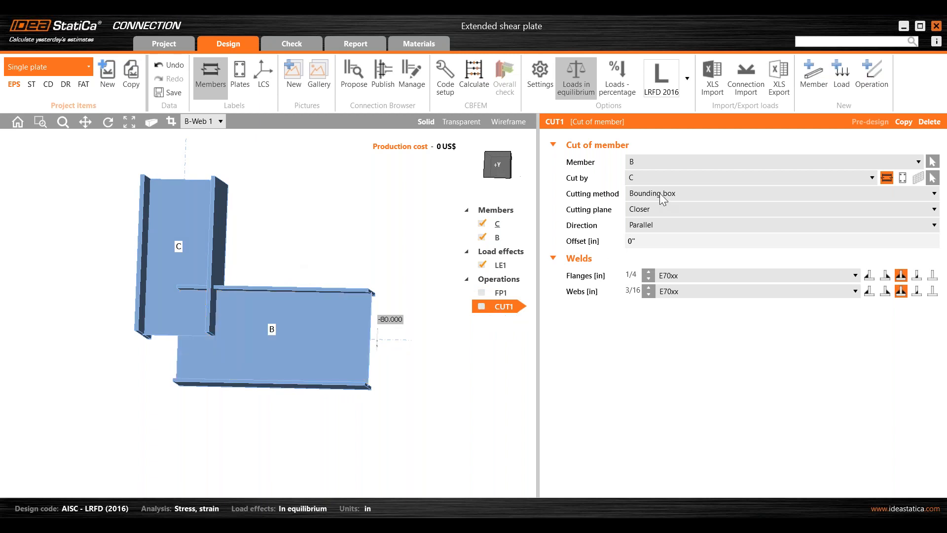
pyautogui.moveTo(407, 347)
pyautogui.mouseDown(button='right')
pyautogui.moveTo(389, 341)
pyautogui.moveTo(389, 366)
pyautogui.moveTo(401, 364)
pyautogui.mouseUp(button='right')
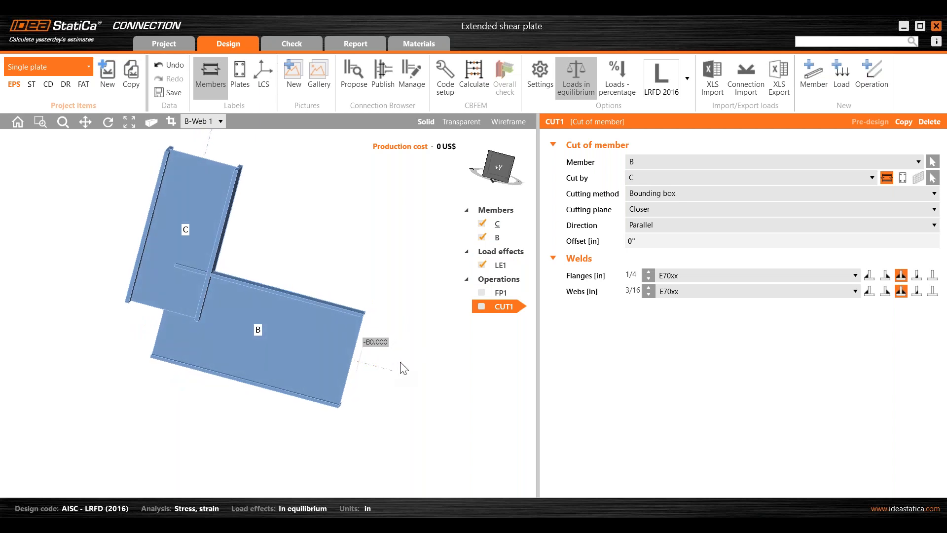
pyautogui.click(501, 170)
pyautogui.moveTo(355, 315); pyautogui.dragTo(371, 270, button='middle')
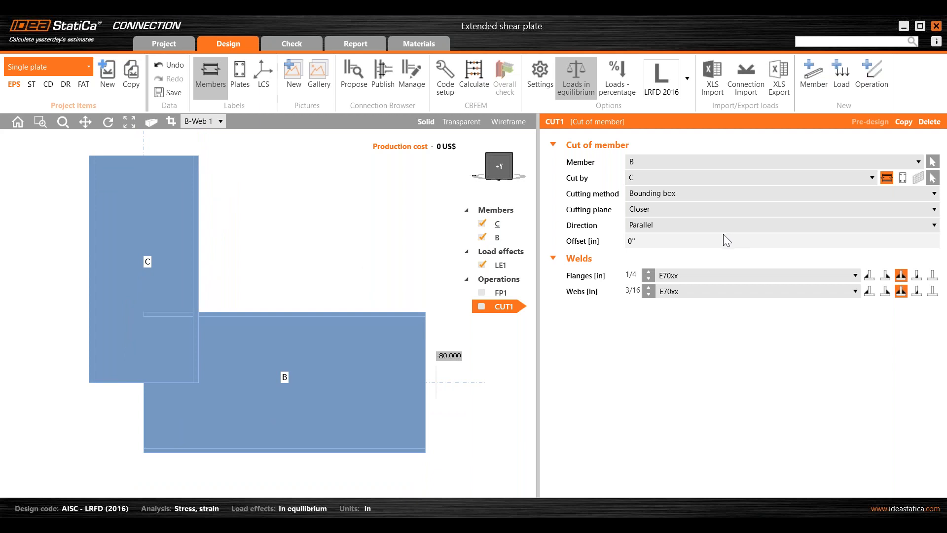
pyautogui.click(481, 307)
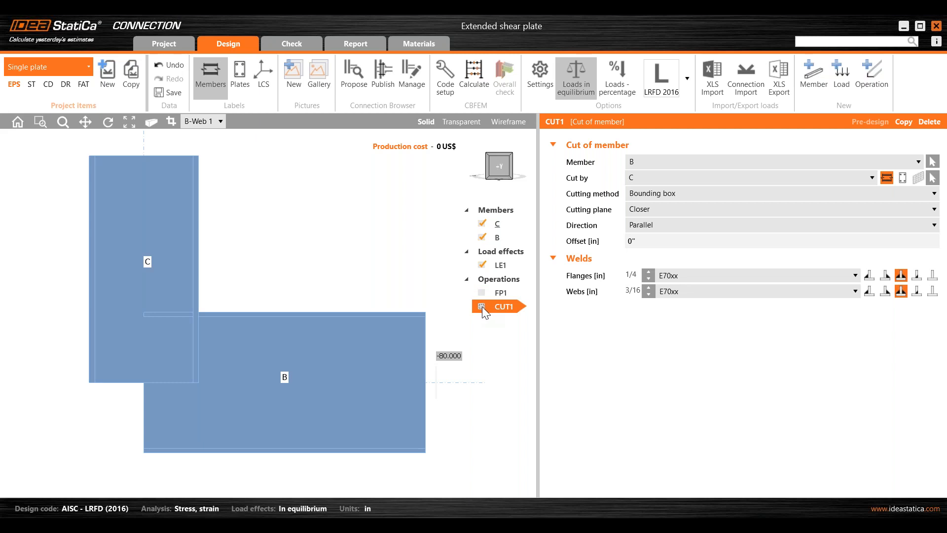
# - Set the cut's offset to 1 in and switch both the flange and web welds to the last weld type
pyautogui.click(682, 240)
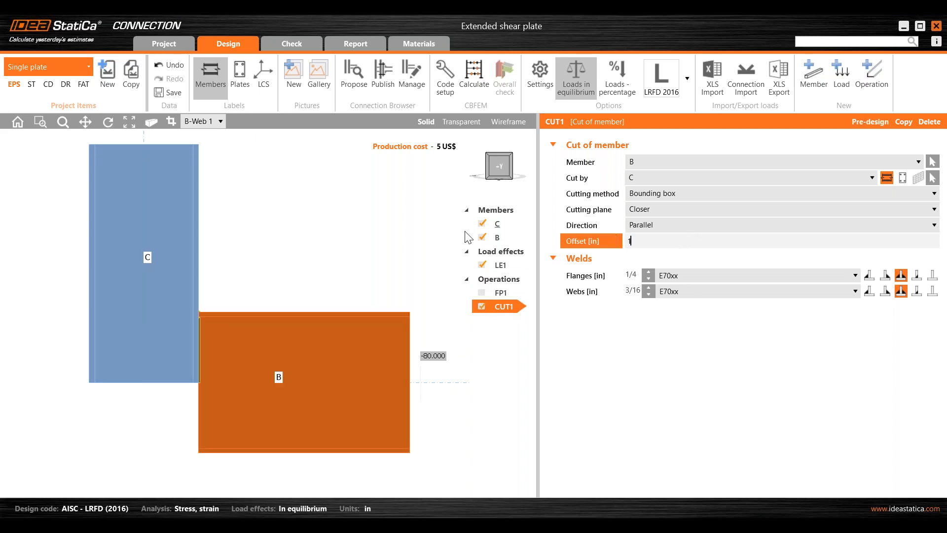
pyautogui.click(356, 212)
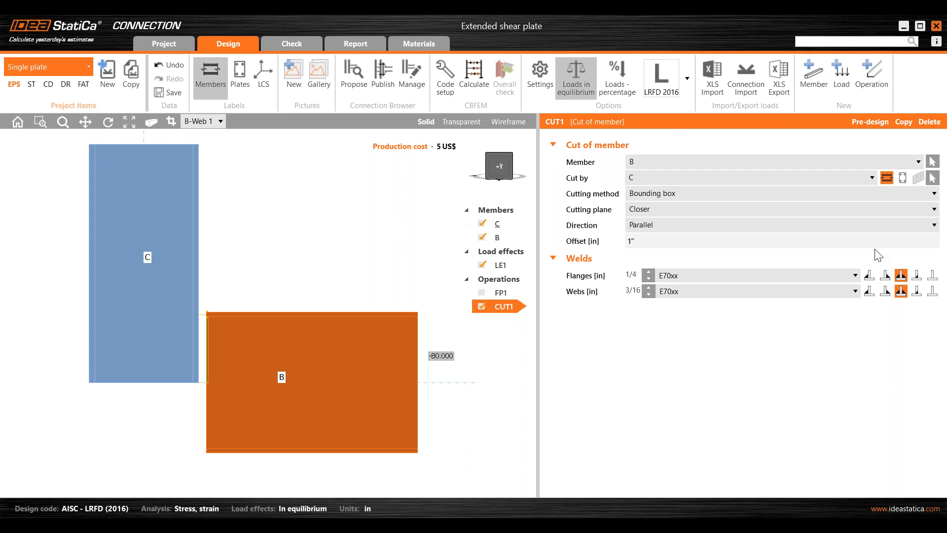
pyautogui.click(931, 275)
pyautogui.click(932, 291)
# - Deactivate the CUT1 operation
pyautogui.moveTo(286, 309)
pyautogui.mouseDown(button='right')
pyautogui.moveTo(285, 296)
pyautogui.moveTo(276, 300)
pyautogui.moveTo(298, 288)
pyautogui.moveTo(292, 296)
pyautogui.mouseUp(button='right')
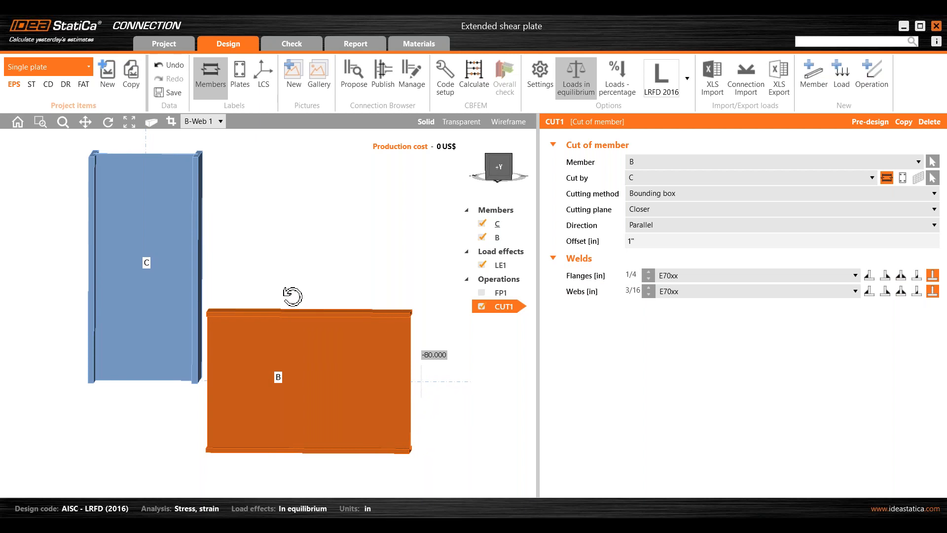
pyautogui.click(483, 306)
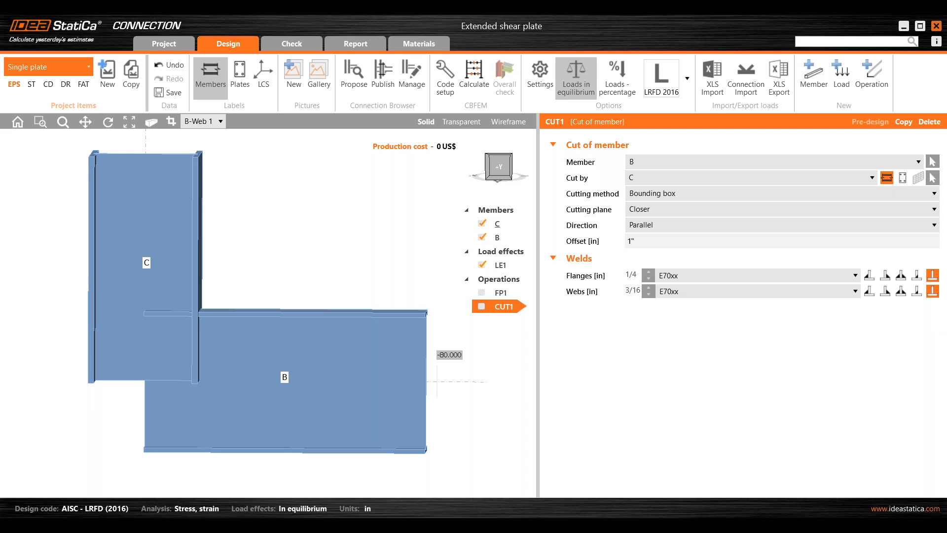
# - Switch the active project item to the Chevron brace connection
pyautogui.click(54, 65)
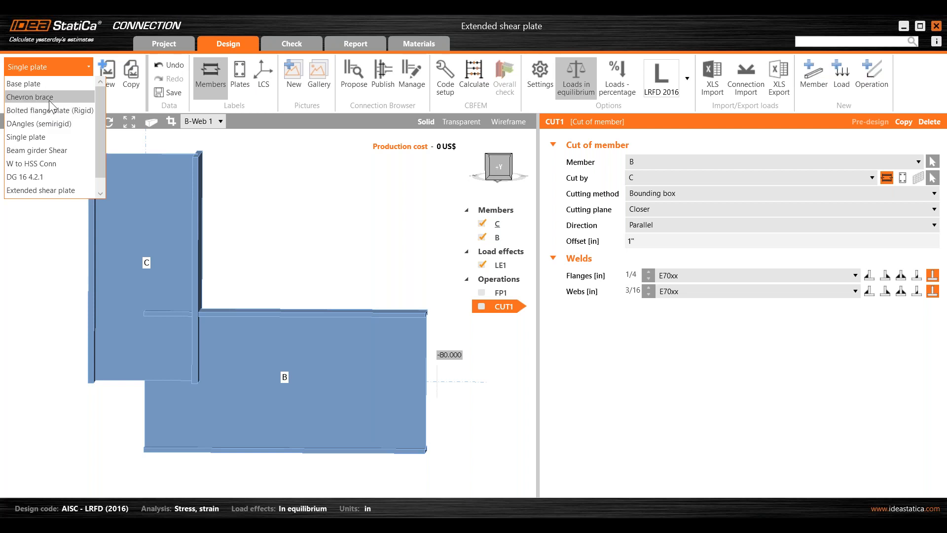
pyautogui.click(276, 195)
pyautogui.click(33, 73)
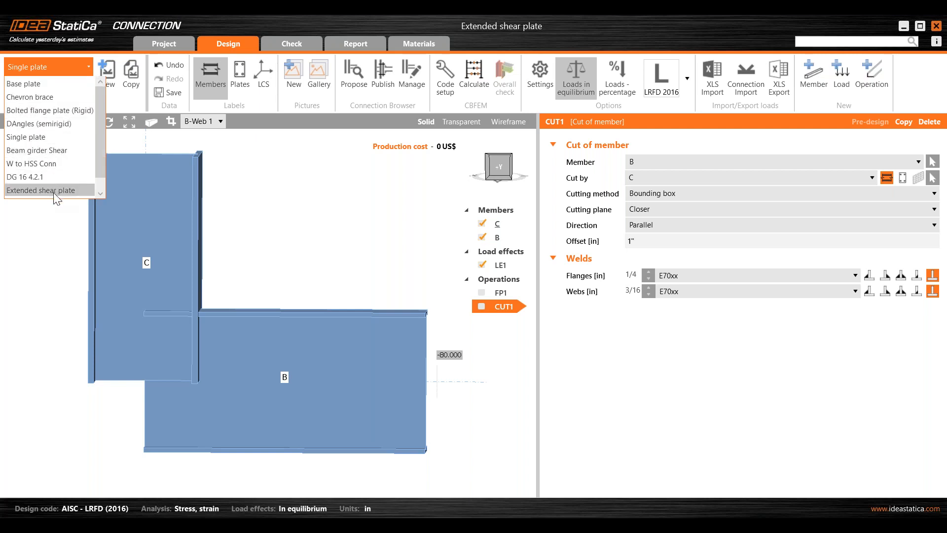
pyautogui.click(259, 173)
pyautogui.click(68, 65)
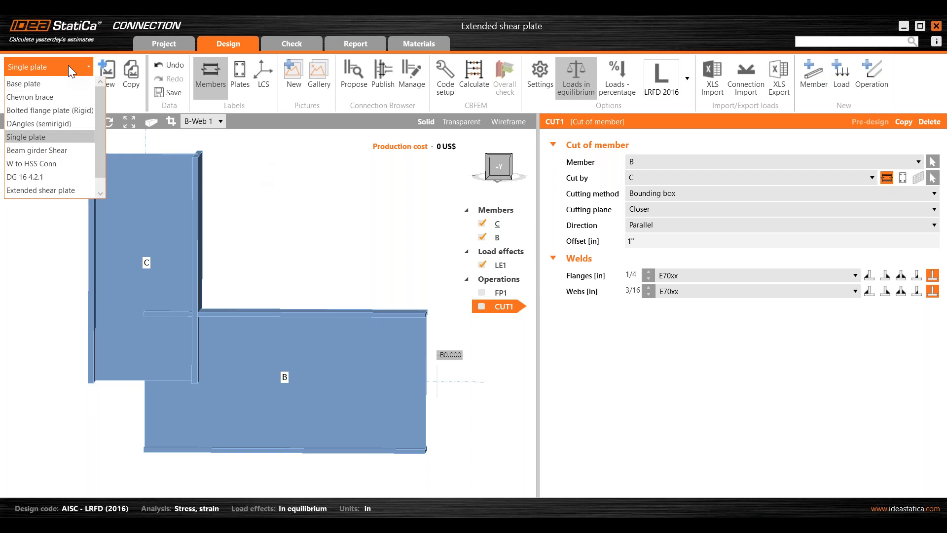
pyautogui.click(236, 189)
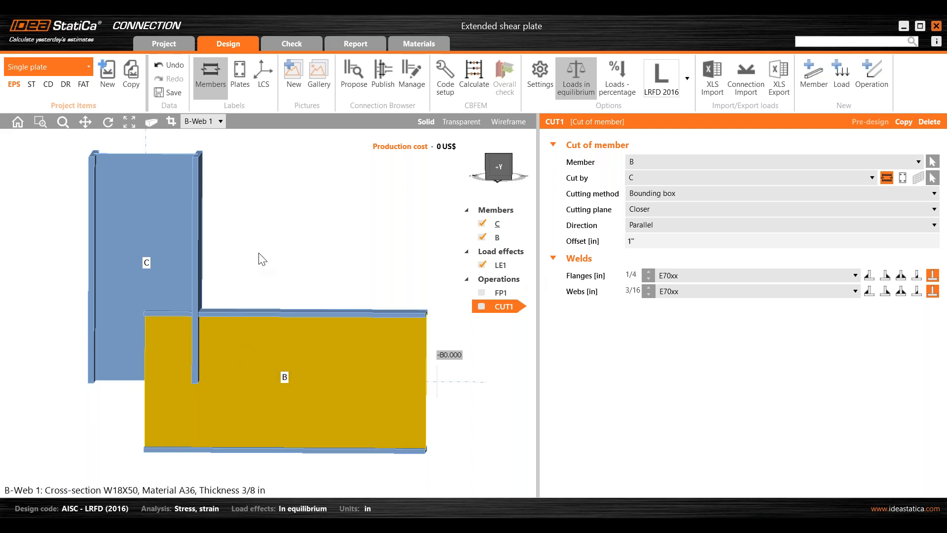
pyautogui.click(62, 65)
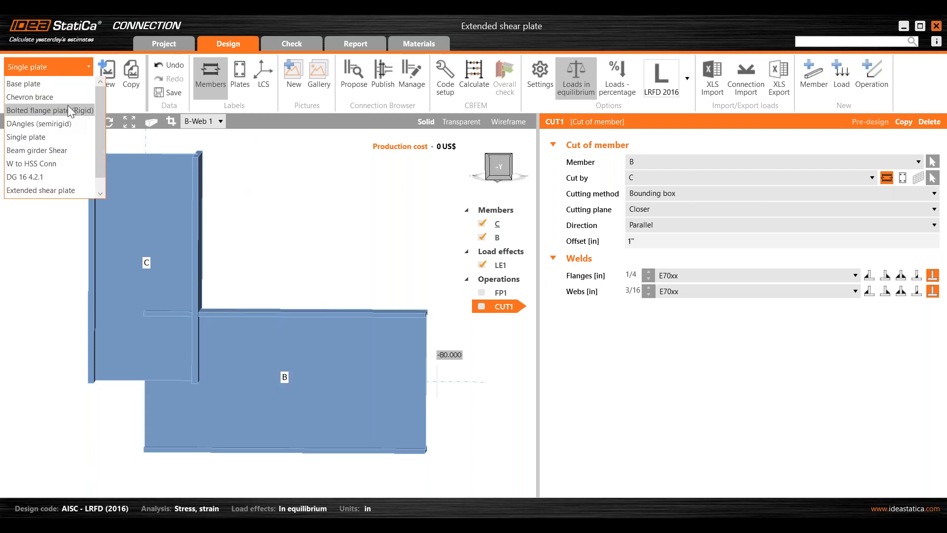
pyautogui.click(48, 97)
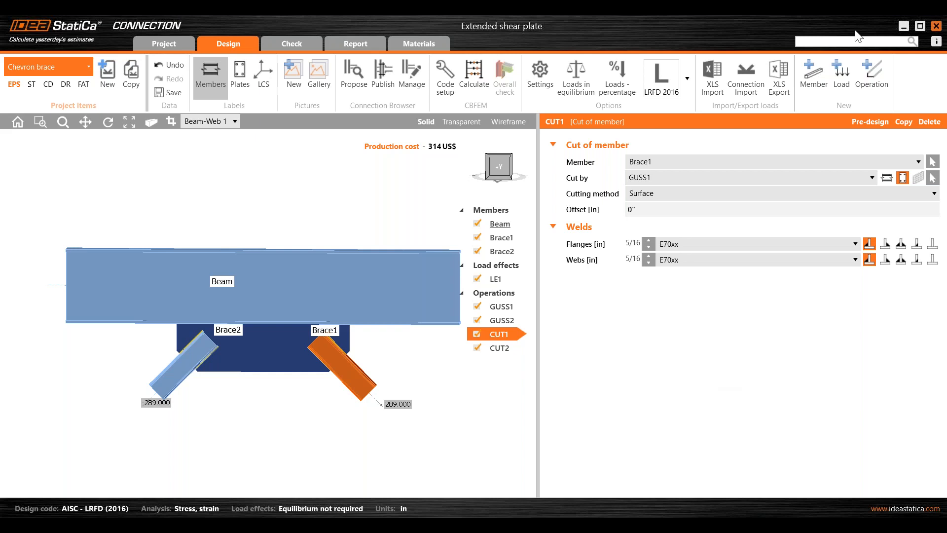
# - Bring the browser window with the IDEA StatiCa US Calendar page over the app and maximize it
pyautogui.moveTo(451, 501)
pyautogui.moveTo(945, 81); pyautogui.dragTo(297, 81)
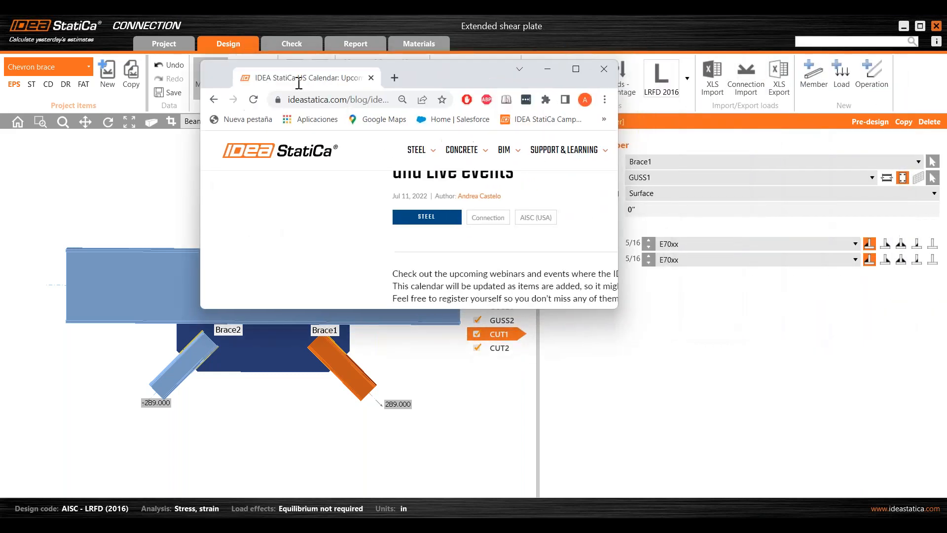
pyautogui.click(575, 69)
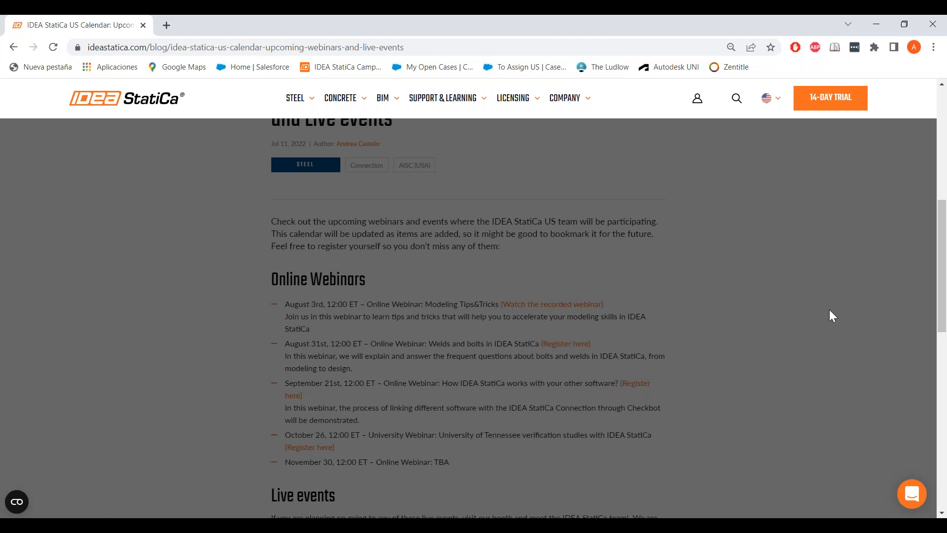
# - Scroll through the Online Webinars and Live events listings on the calendar page
pyautogui.scroll(-2, 832, 315)
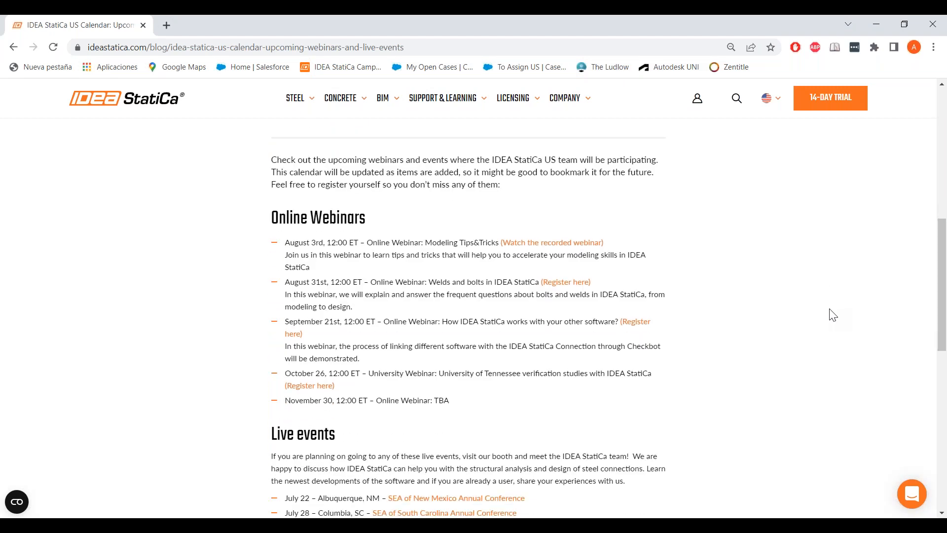
pyautogui.keyDown('ctrl'); pyautogui.scroll(2, 807, 342); pyautogui.keyUp('ctrl')
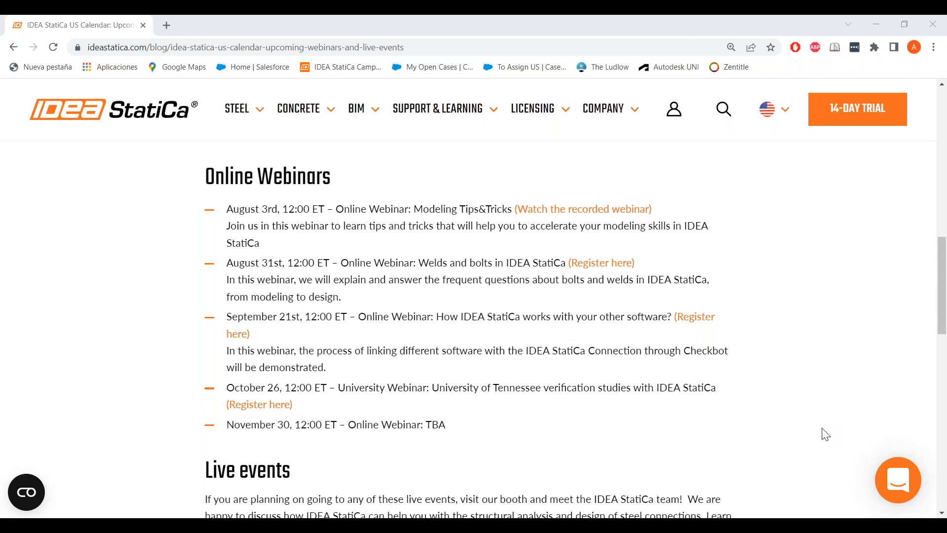
pyautogui.scroll(-5, 525, 461)
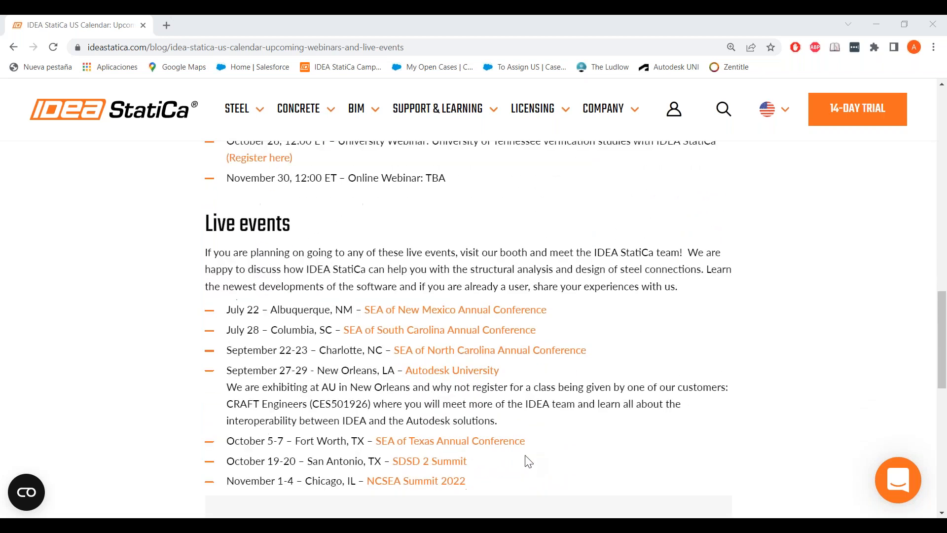
pyautogui.scroll(-2, 528, 461)
pyautogui.scroll(2, 528, 461)
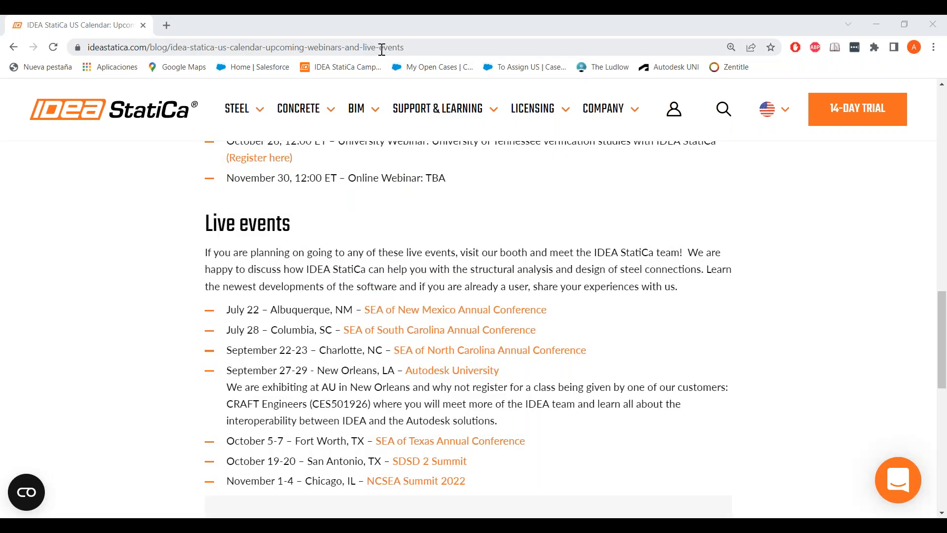
# - Copy the calendar page's URL from the address bar
pyautogui.click(384, 46)
pyautogui.rightClick(380, 48)
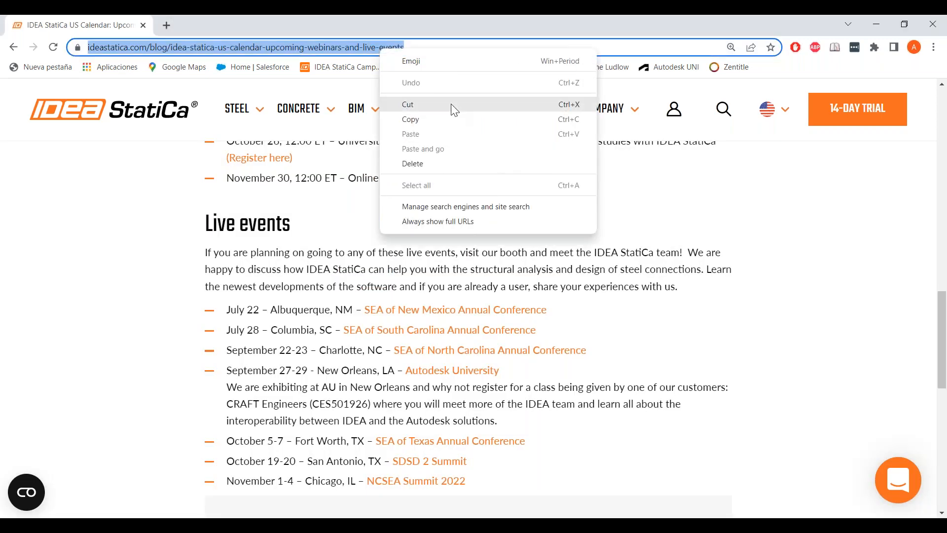
pyautogui.click(448, 118)
pyautogui.click(846, 263)
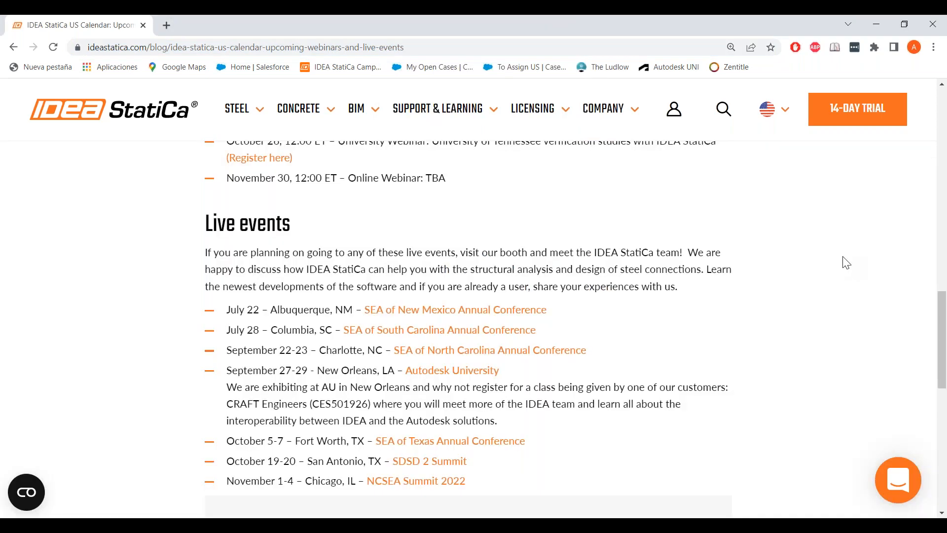